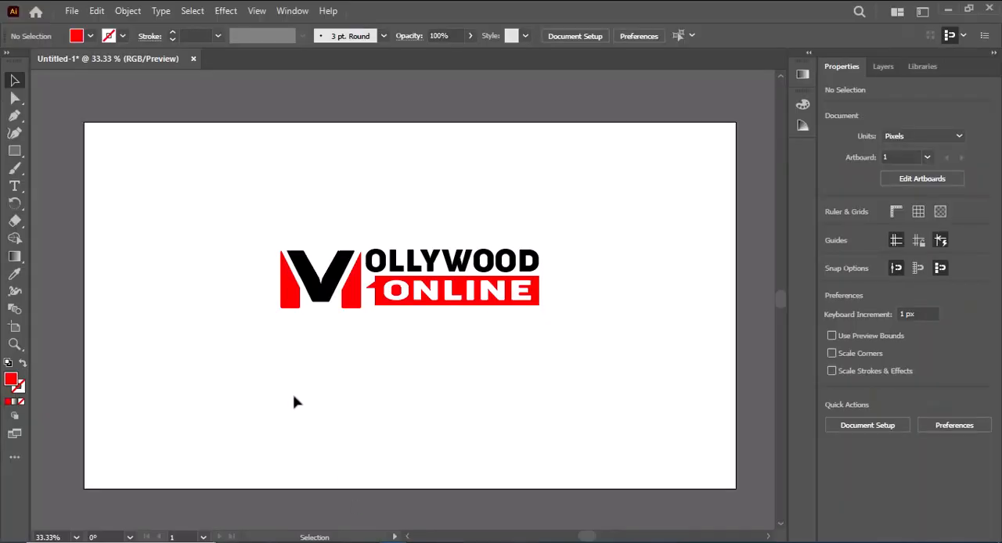
Create a new blank document from the Web-Large 1920 x 1080 px preset.
click(73, 16)
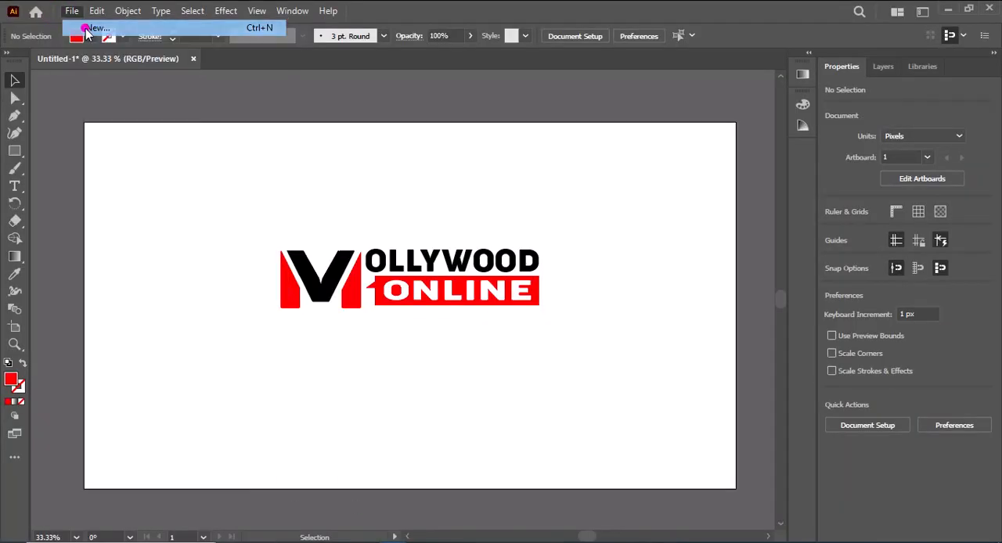
click(87, 33)
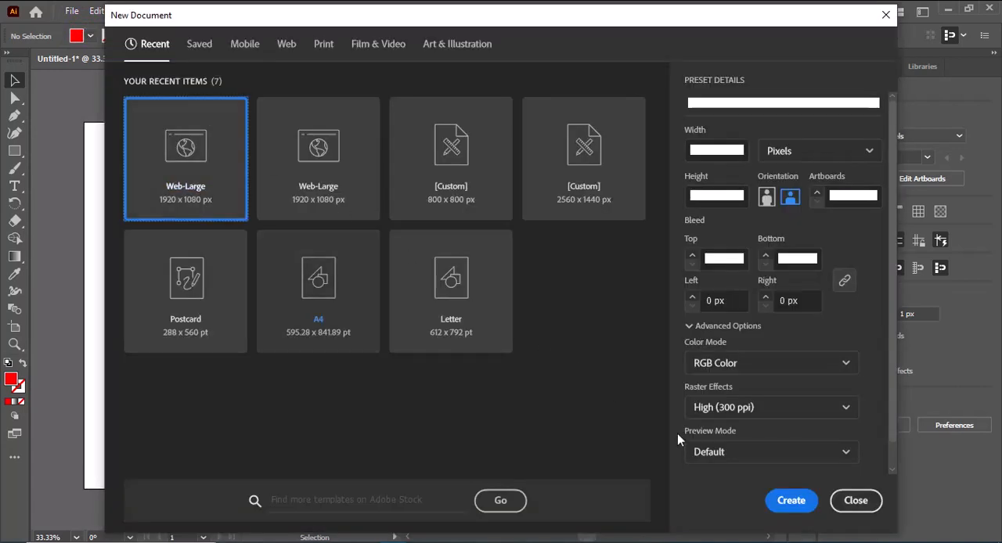
click(779, 507)
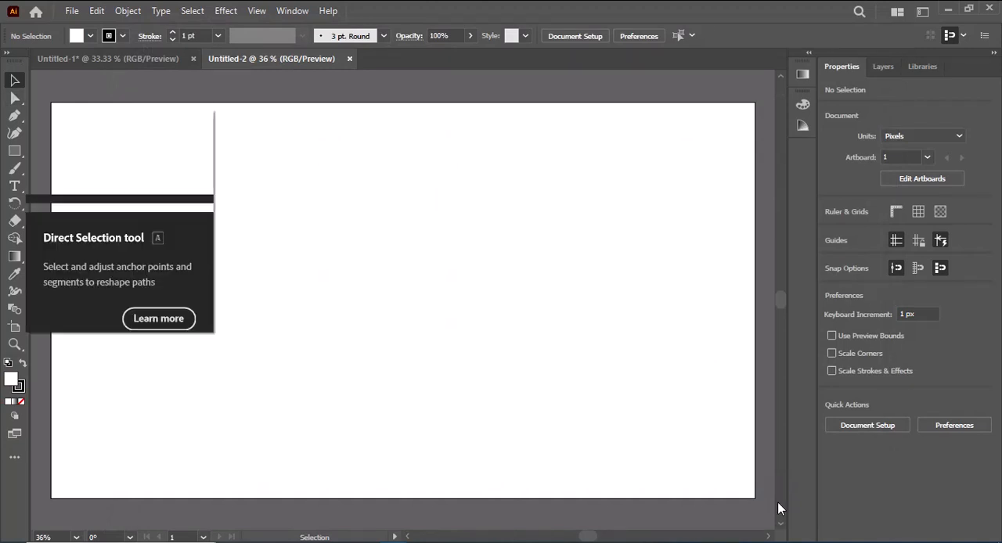
Add a point text object in the upper part of the artboard and set its font size to 72 pt.
click(14, 185)
click(253, 234)
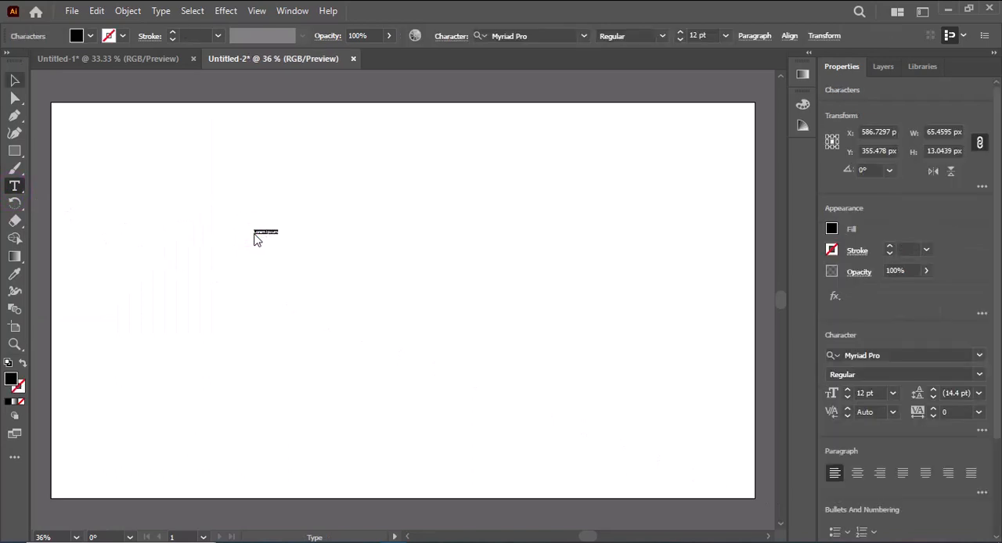
click(893, 395)
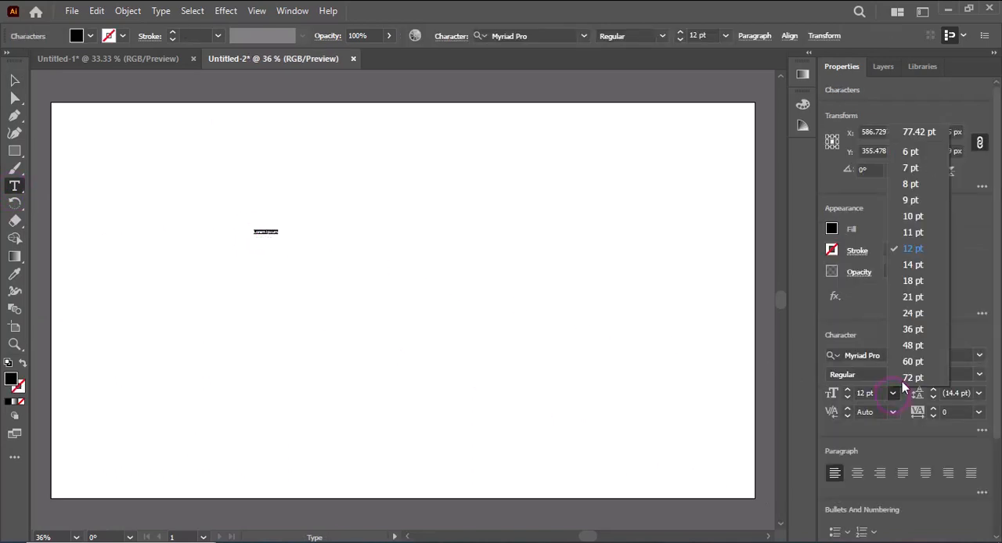
click(888, 374)
Set the text's font to Cocogoose Narrow Trial Regular and replace the placeholder text with "M".
click(873, 356)
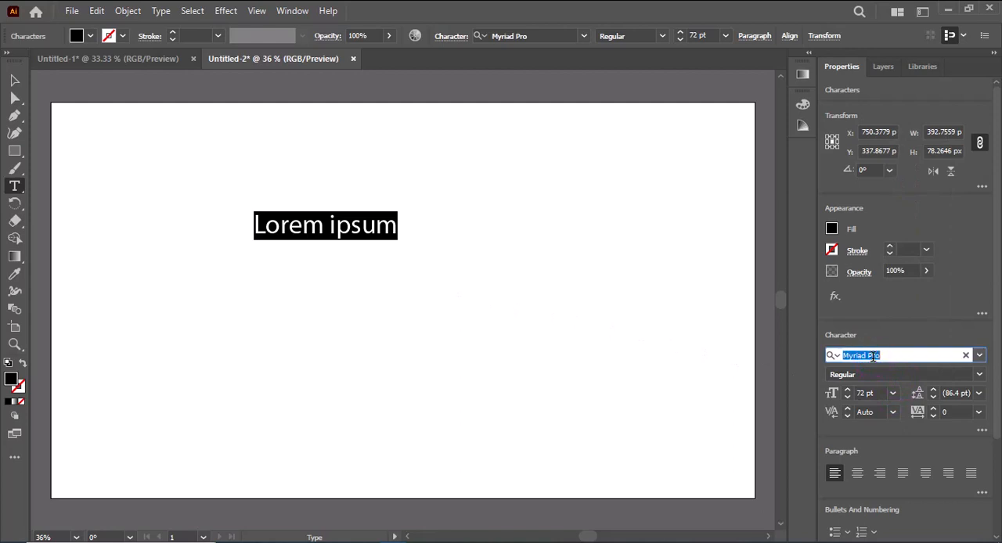
text(co)
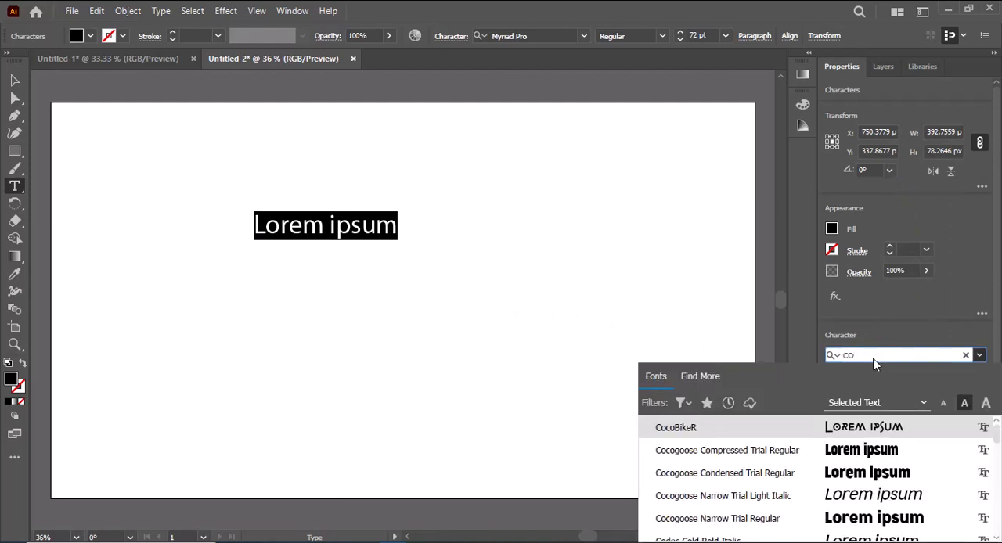
key(Down)
key(Down)
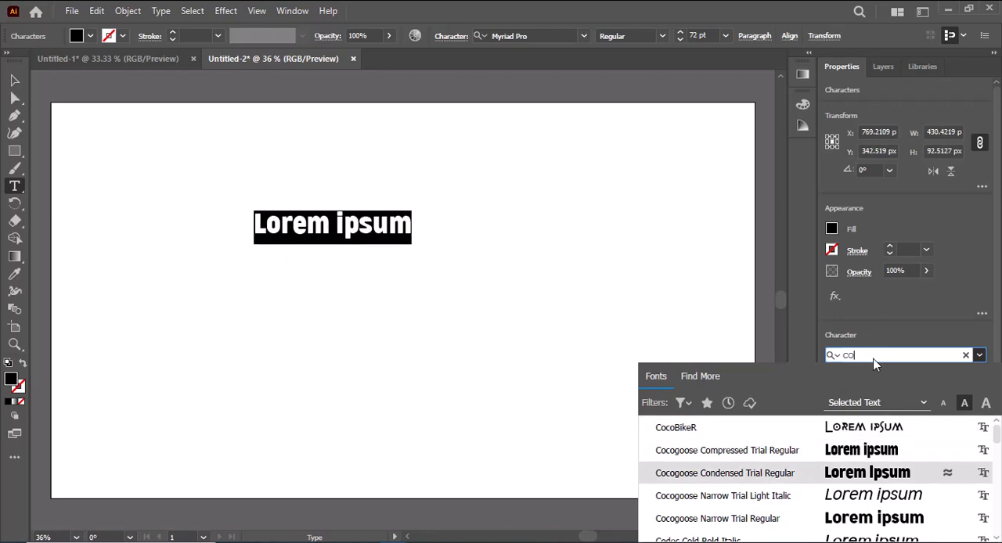
key(Down)
key(Down)
key(Down)
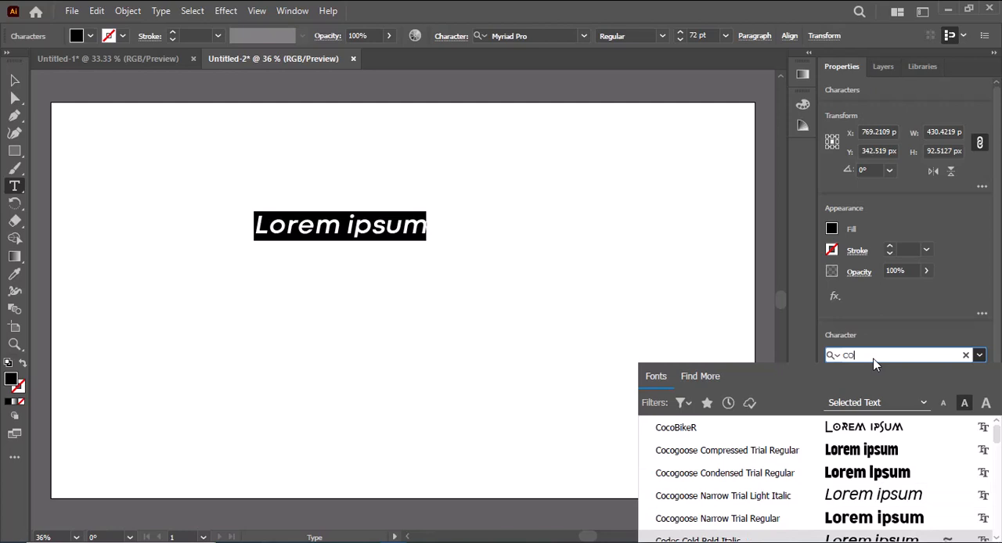
key(Up)
click(861, 519)
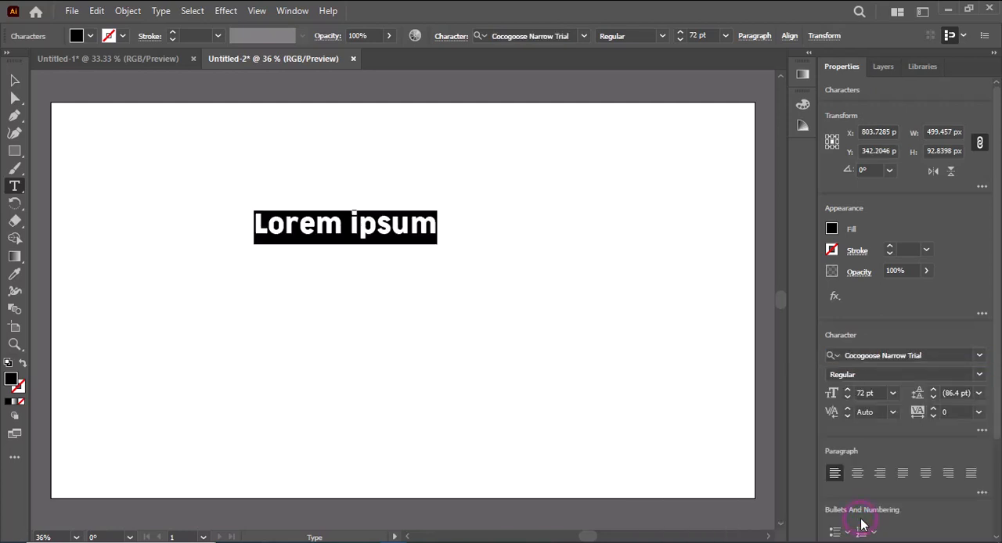
text(M)
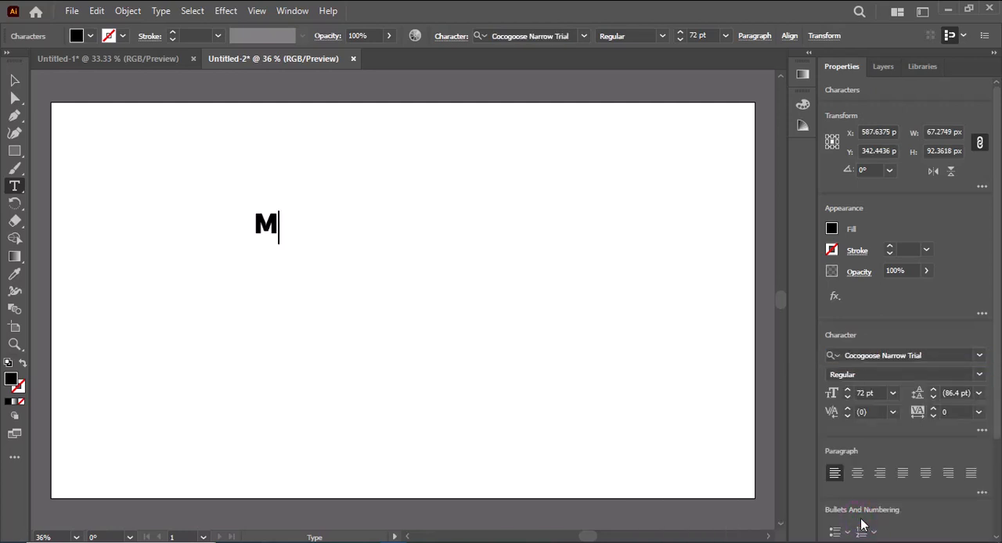
Set the font size of the letter M to 200 pt.
click(15, 80)
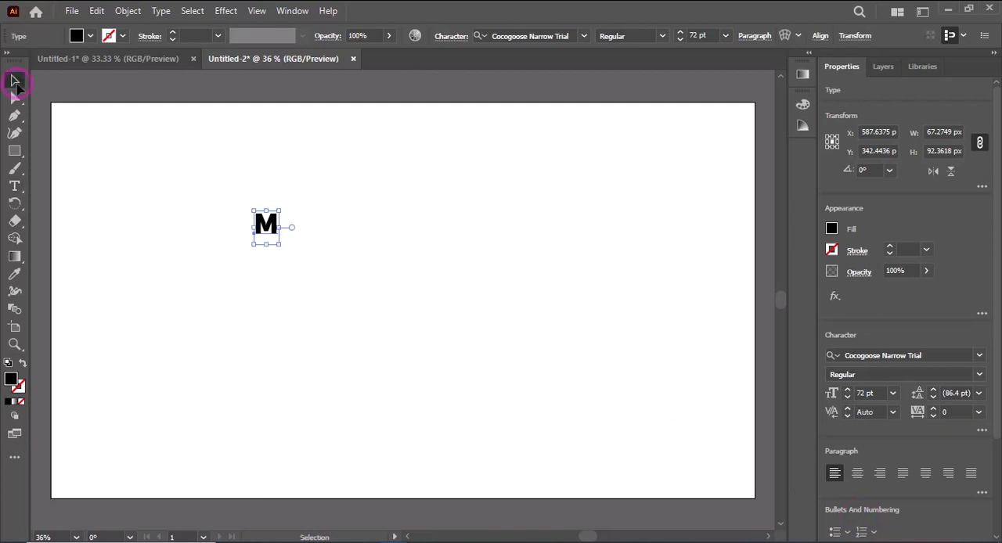
click(863, 394)
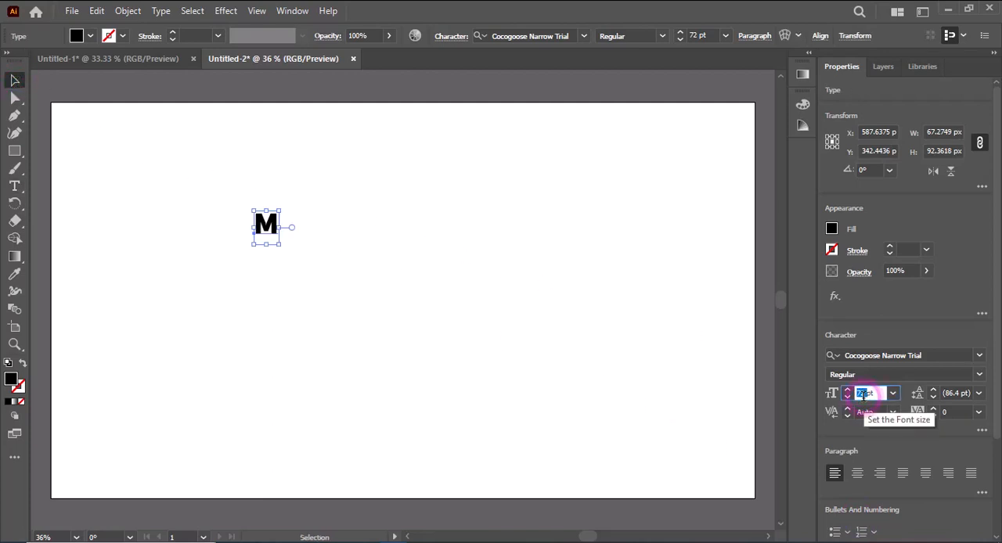
key(Return)
right_click(863, 397)
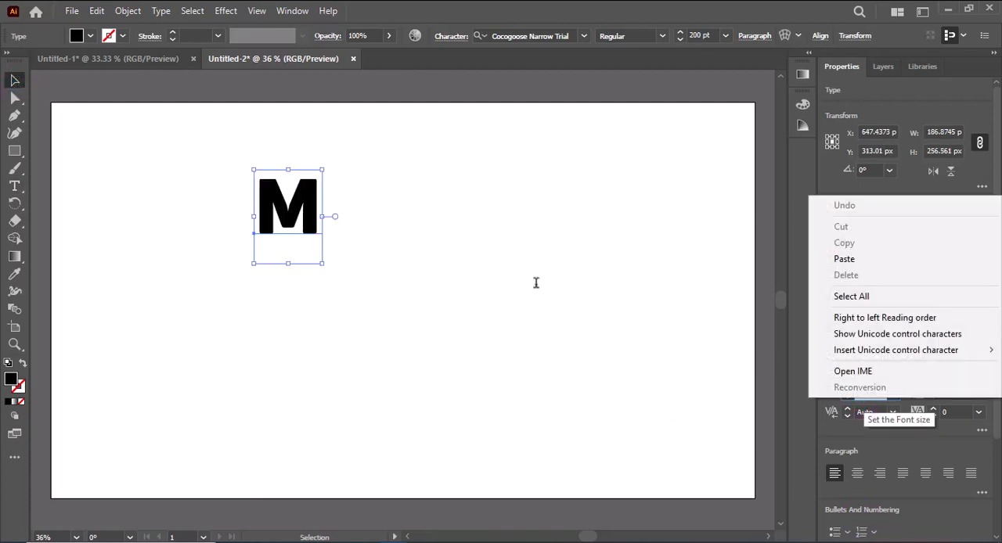
click(296, 202)
Stretch the letter M wider and taller until its bounding box is about 422 x 432 px.
drag(320, 214, 369, 216)
drag(309, 267, 310, 290)
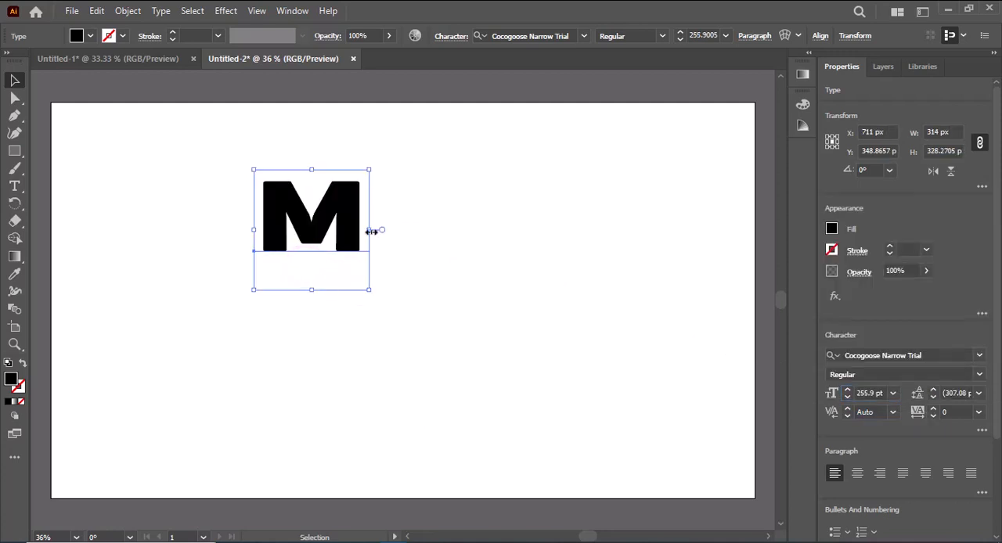
drag(369, 229, 409, 229)
drag(331, 289, 331, 329)
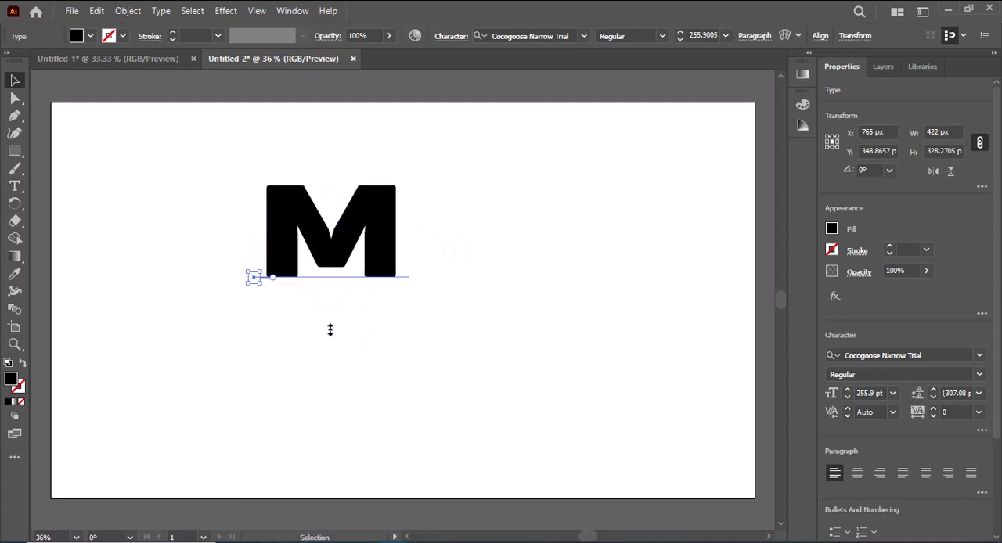
Draw a narrow black rectangle over the M's left leg and rotate it about 27° to follow the left diagonal.
scroll(329, 332, up, 2)
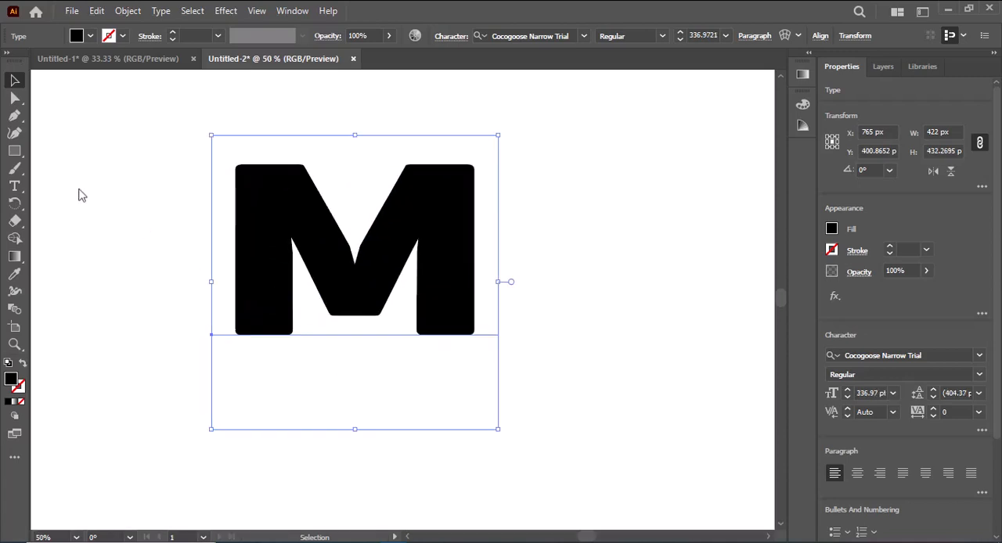
key(m)
drag(202, 169, 311, 298)
key(v)
scroll(317, 307, up, 2)
drag(364, 372, 367, 368)
drag(318, 325, 319, 325)
click(395, 420)
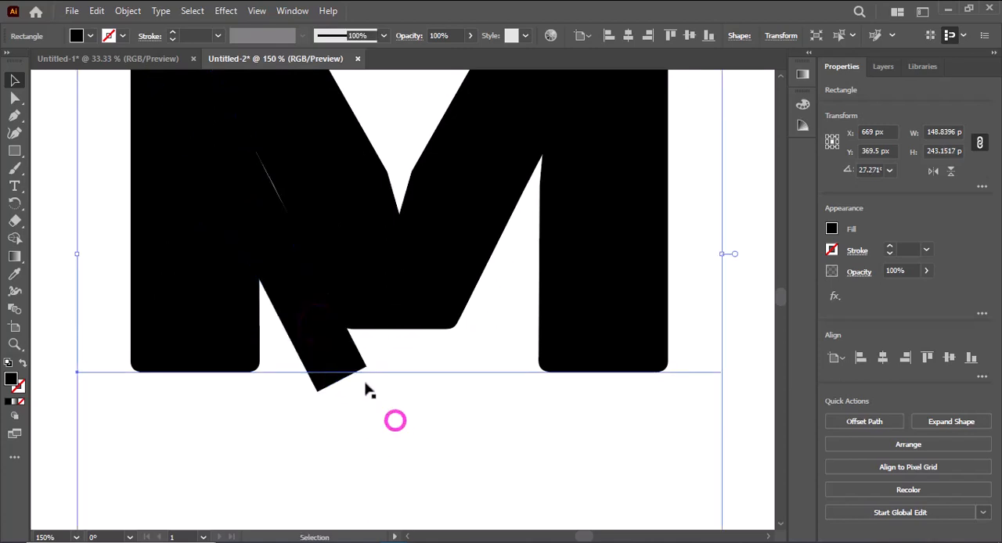
click(324, 331)
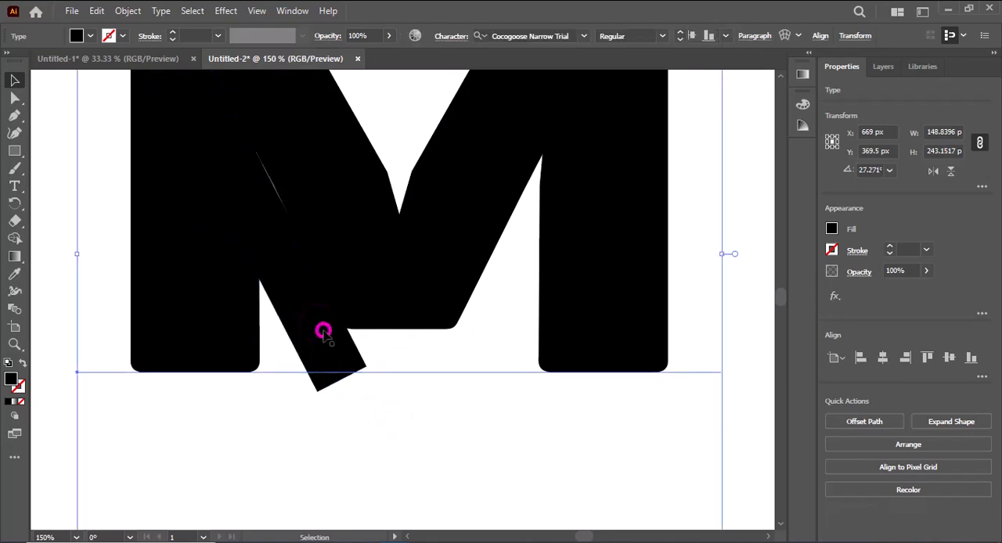
click(358, 310)
click(384, 431)
Expand the M text object into editable vector shapes.
right_click(562, 229)
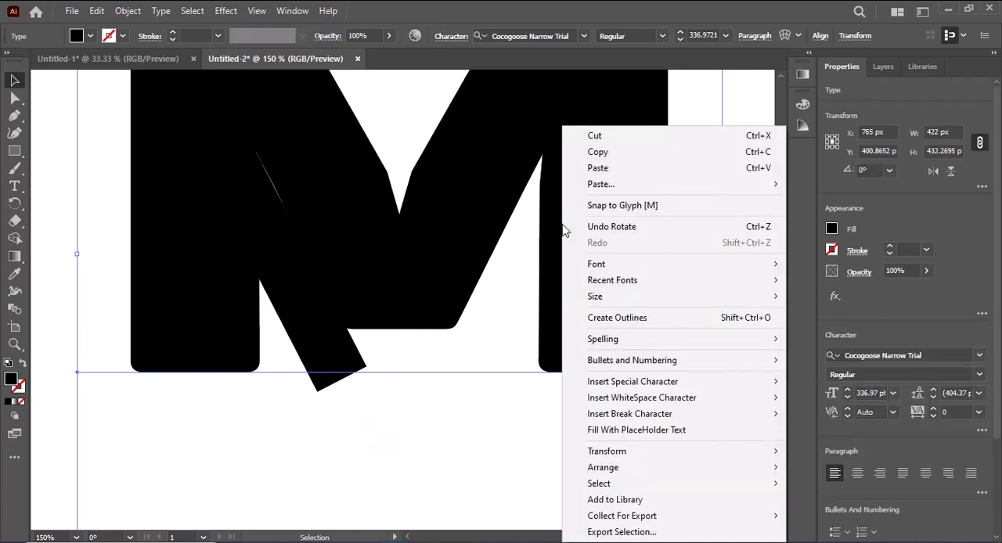
click(130, 11)
click(129, 11)
click(190, 197)
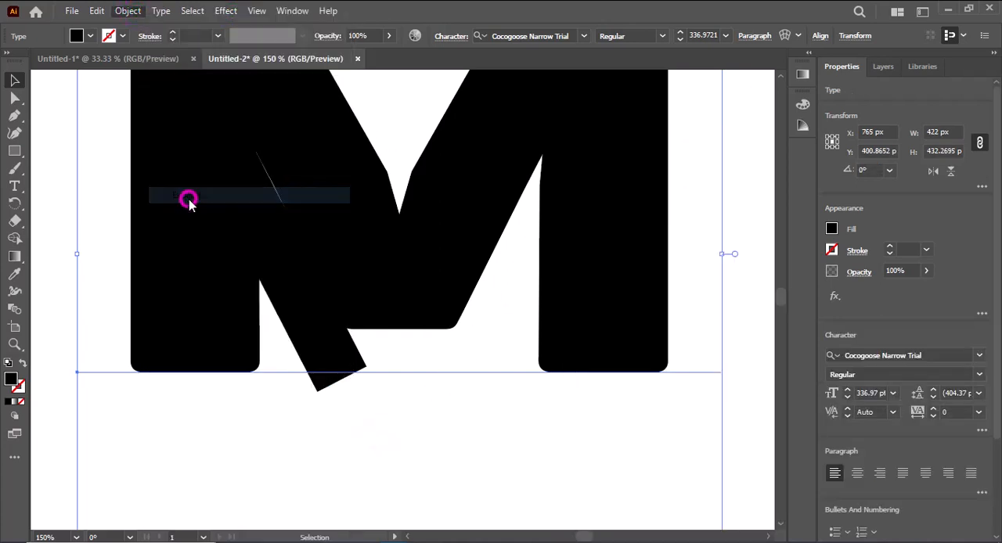
click(467, 362)
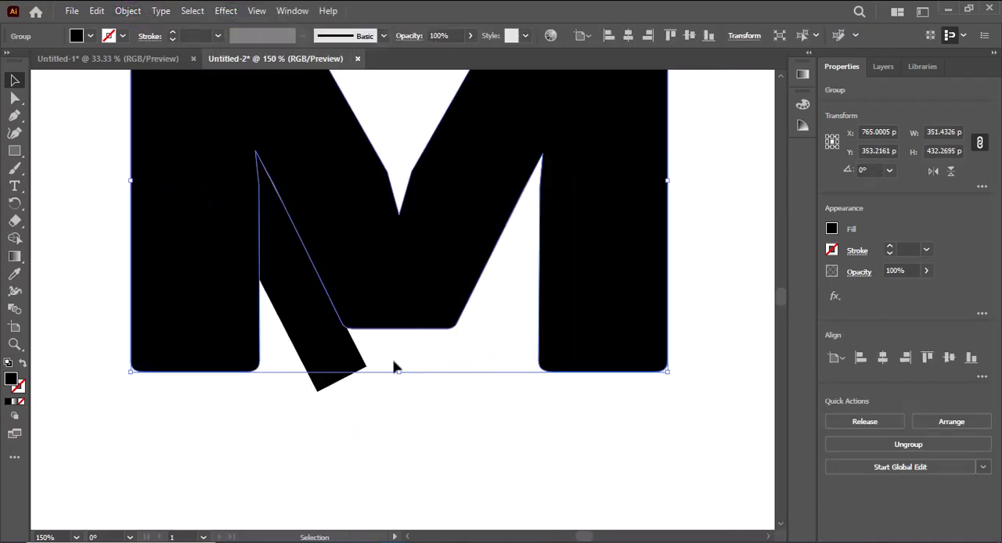
Reposition the slanted rectangle against the M's left inner diagonal and rotate it to about 26° to match that edge.
click(347, 362)
click(349, 362)
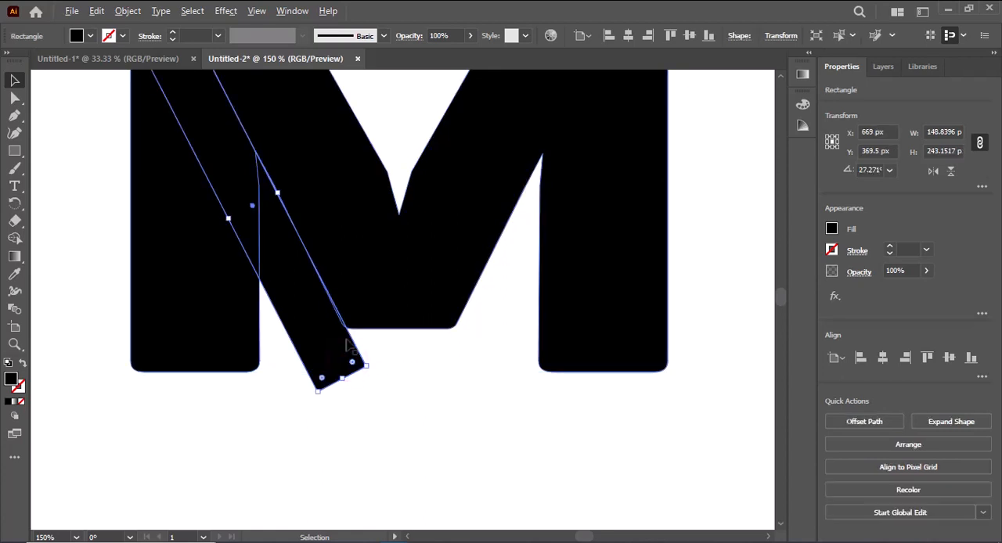
scroll(343, 283, down, 1)
drag(340, 217, 383, 297)
drag(338, 343, 307, 268)
key(Left)
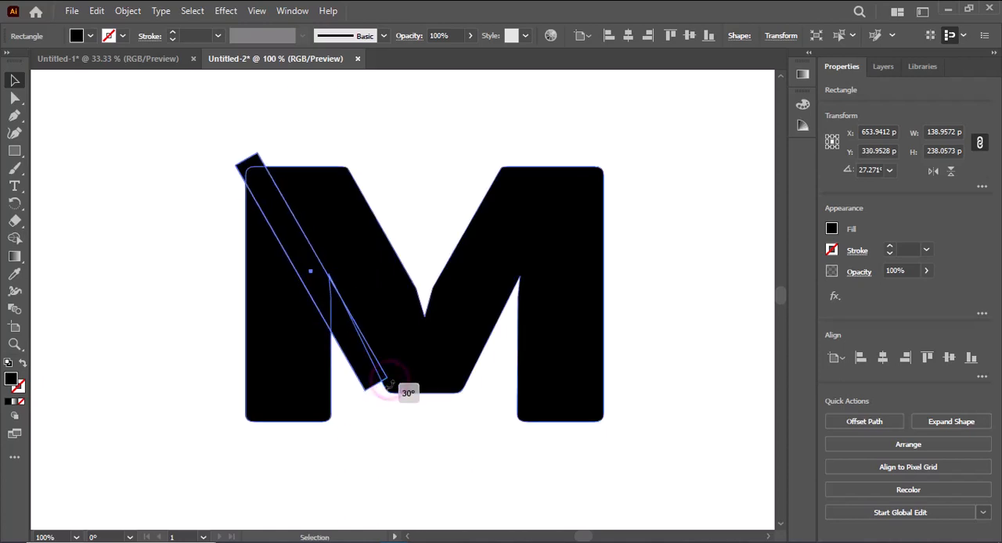
drag(385, 396, 384, 399)
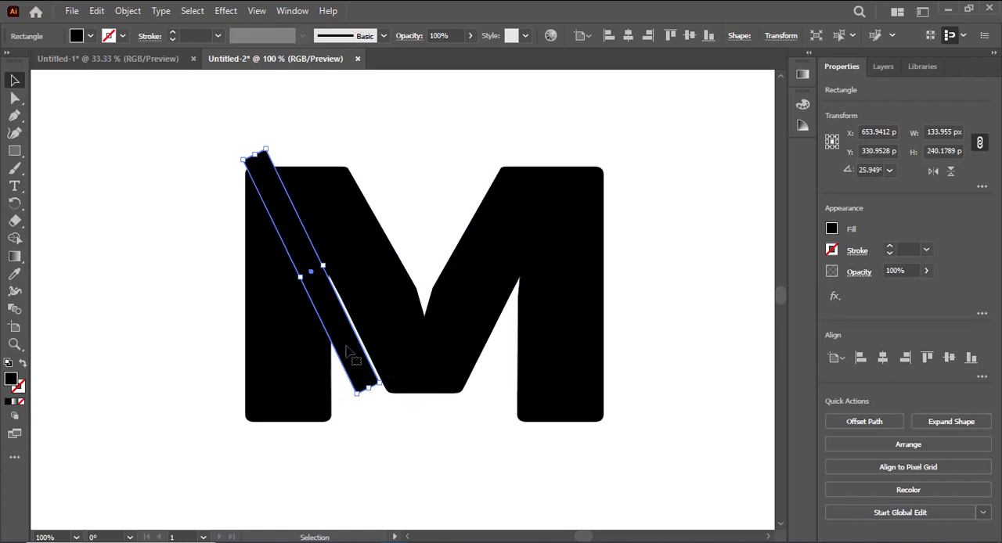
mouse_move(345, 350)
mouse_down()
mouse_move(342, 328)
mouse_move(347, 336)
mouse_up()
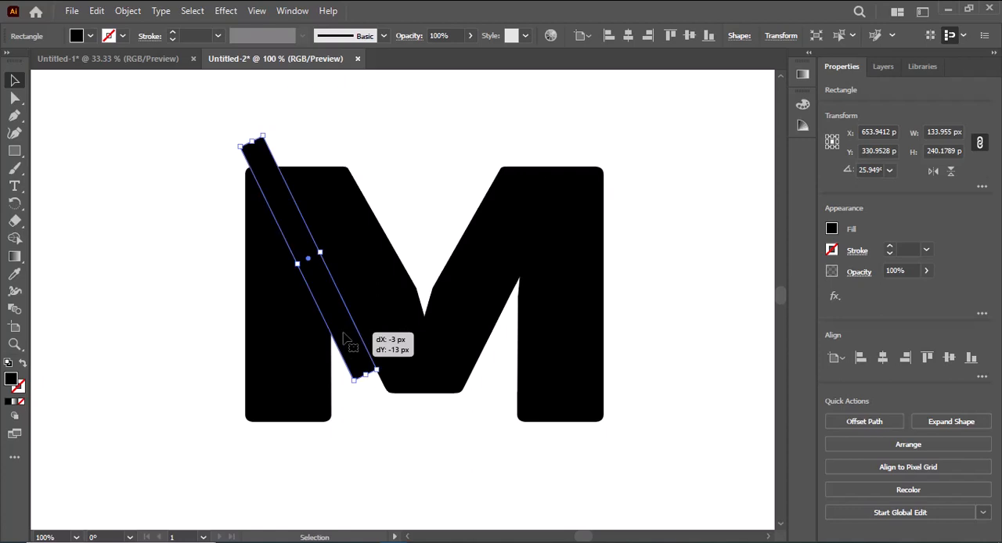
Widen the slanted rectangle slightly by extending its outer long side.
click(436, 428)
click(313, 274)
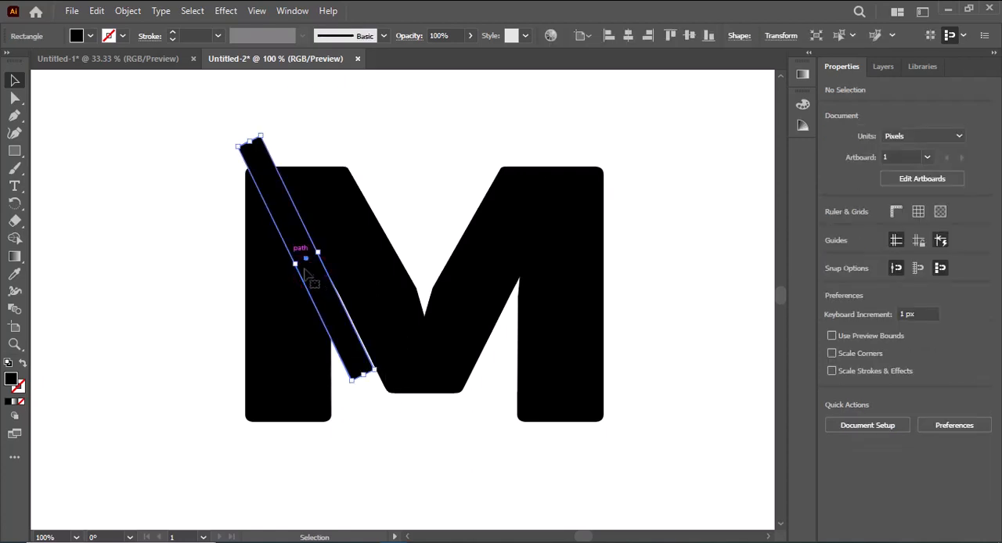
drag(295, 264, 298, 263)
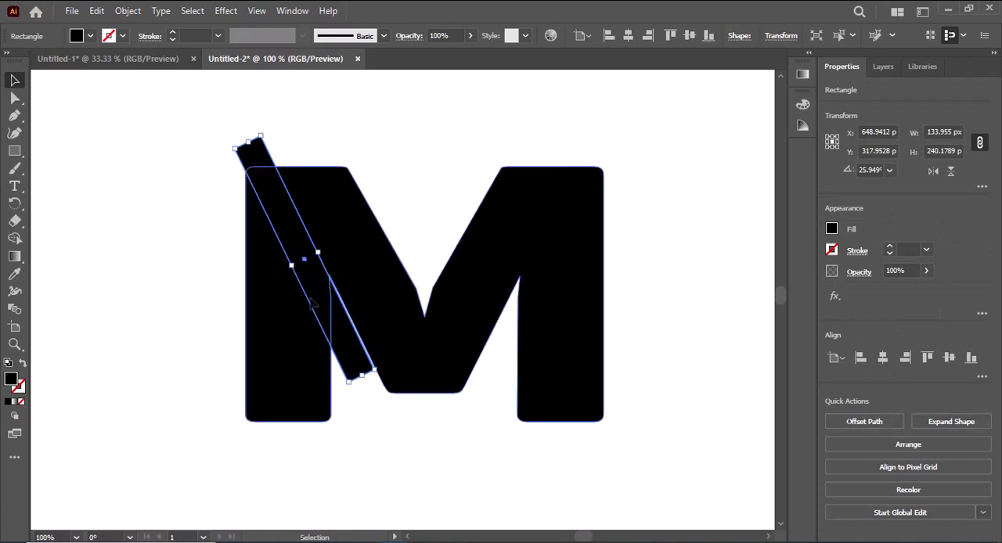
click(387, 432)
Create a mirrored copy of the slanted rectangle with Reflect across the vertical axis.
click(331, 291)
right_click(332, 300)
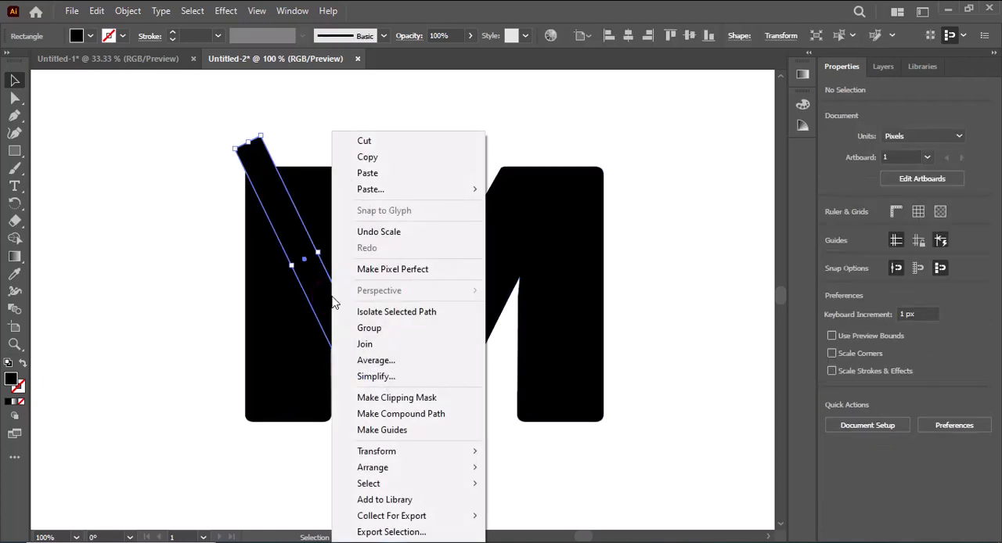
mouse_move(376, 451)
click(523, 380)
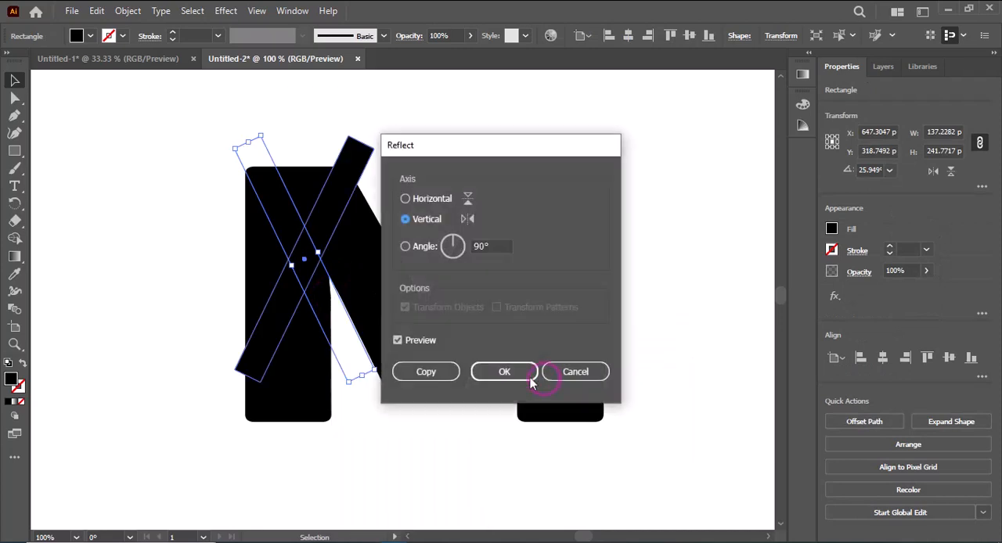
click(449, 372)
Move the mirrored rectangle across to the M's right leg and fit it closely along the right inner diagonal.
key(shift+Right)
key(shift+Right)
key(shift+Right)
key(shift+Right)
key(shift+Right)
key(shift+Right)
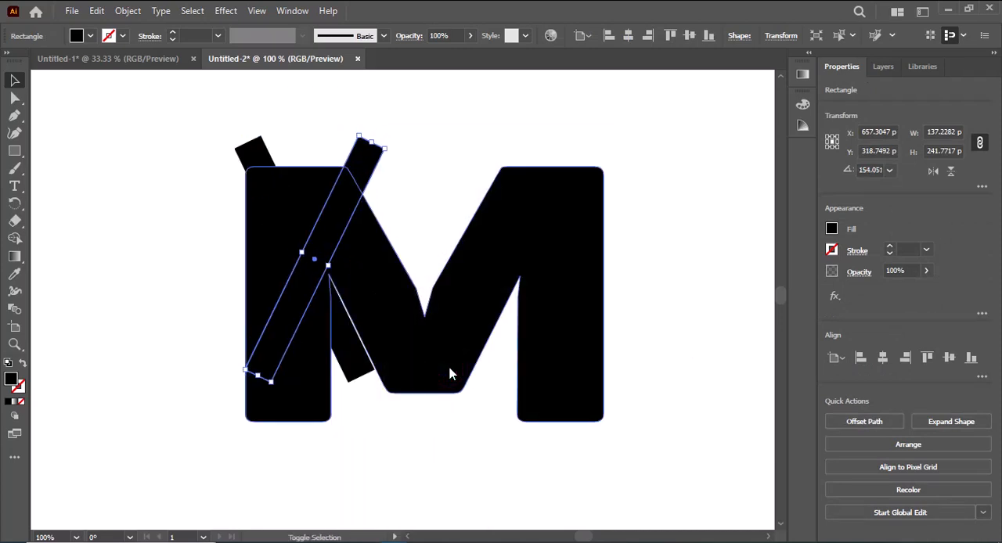
key(shift+Right)
key(shift+Right)
key(shift+Right)
key(shift+Right)
key(shift+Right)
key(shift+Right)
key(shift+Right)
key(shift+Right)
key(shift+Right)
key(shift+Right)
key(shift+Right)
key(shift+Right)
key(shift+Right)
key(shift+Right)
key(shift+Right)
key(shift+Right)
key(shift+Right)
key(shift+Right)
key(shift+Right)
key(shift+Right)
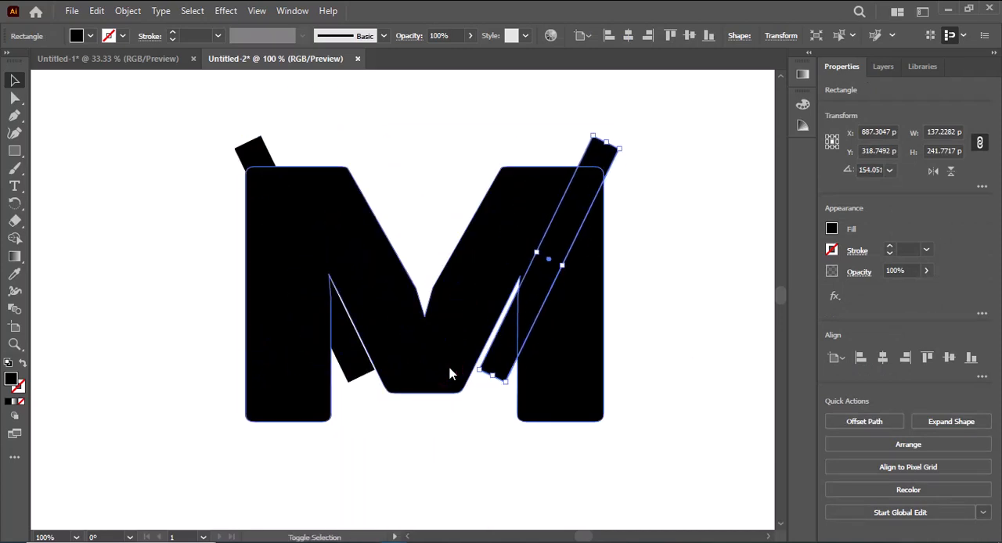
key(Left)
key(Left)
key(Left)
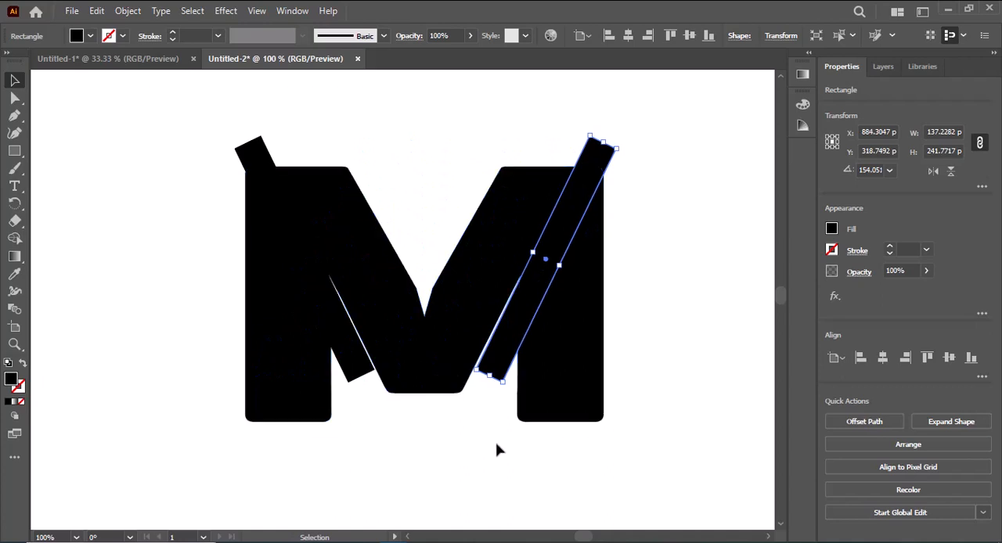
click(496, 444)
click(508, 379)
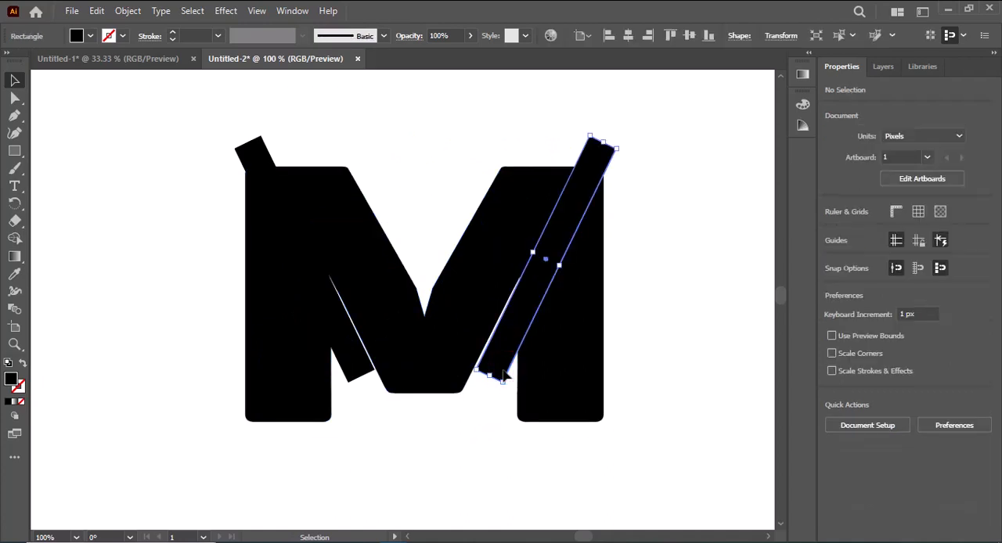
key(Left)
click(499, 439)
Cut both slanted rectangles out of the M with Pathfinder Minus Front.
drag(148, 134, 677, 432)
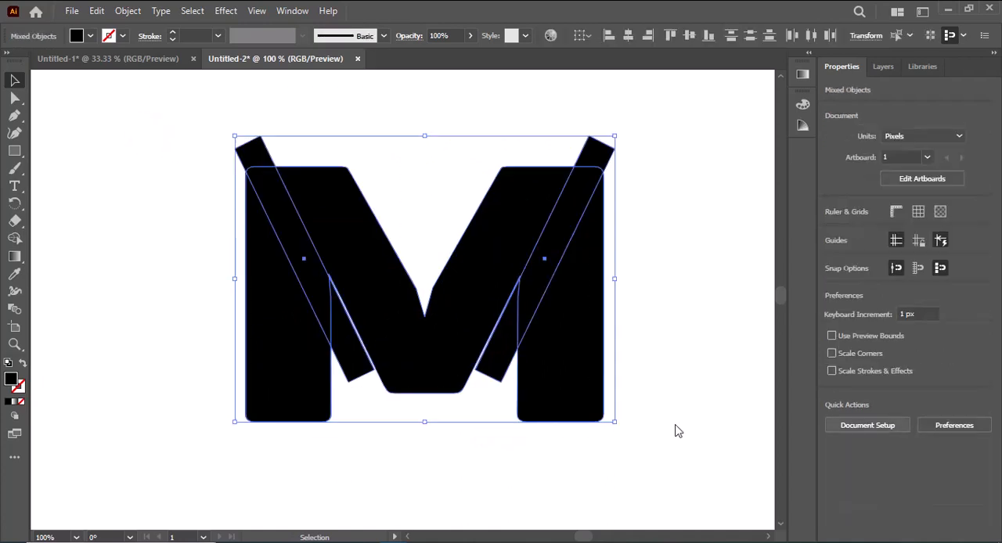
click(857, 419)
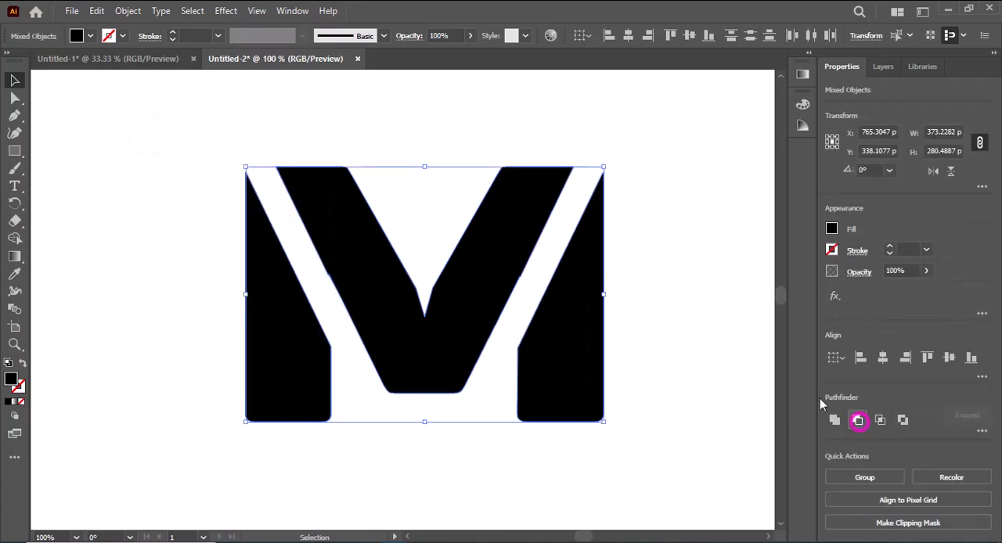
click(678, 316)
key(ctrl+minus)
key(ctrl+minus)
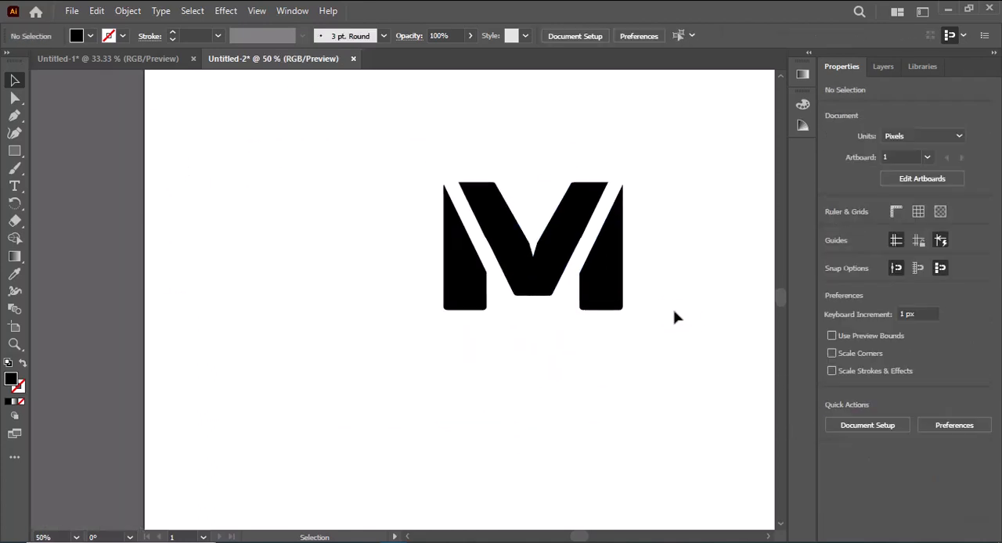
Move the cut M toward the artboard's left side to make room for the rest of the wordmark.
drag(579, 264, 513, 273)
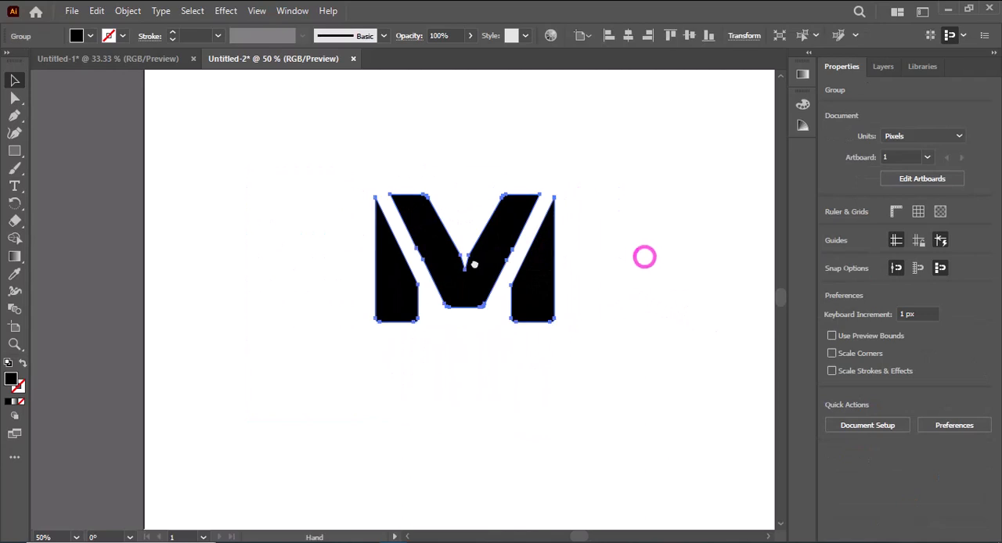
click(625, 251)
drag(636, 269, 530, 283)
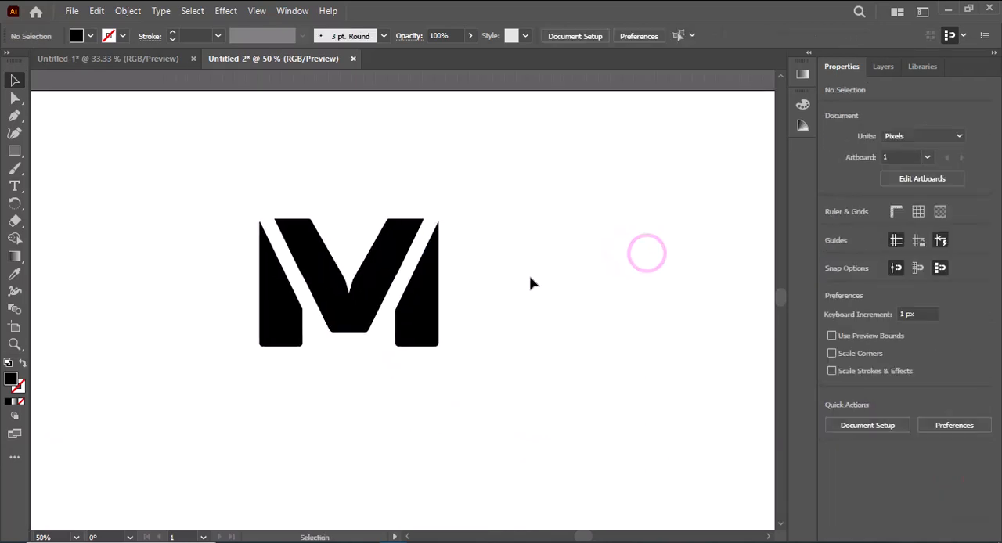
Add the text "OLLYWOOD" in Cocogoose Narrow Trial Regular at 72 pt beside the M's right leg.
click(14, 185)
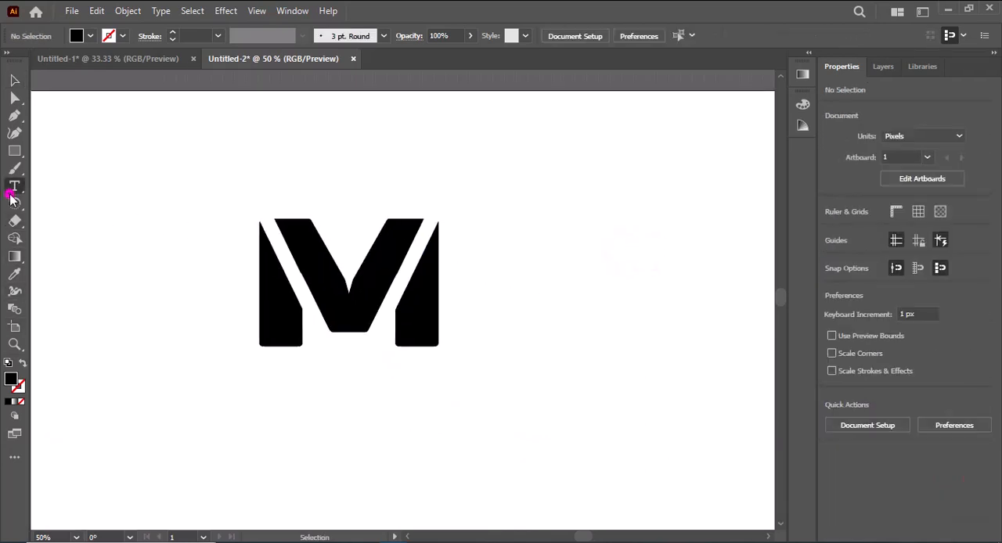
click(470, 301)
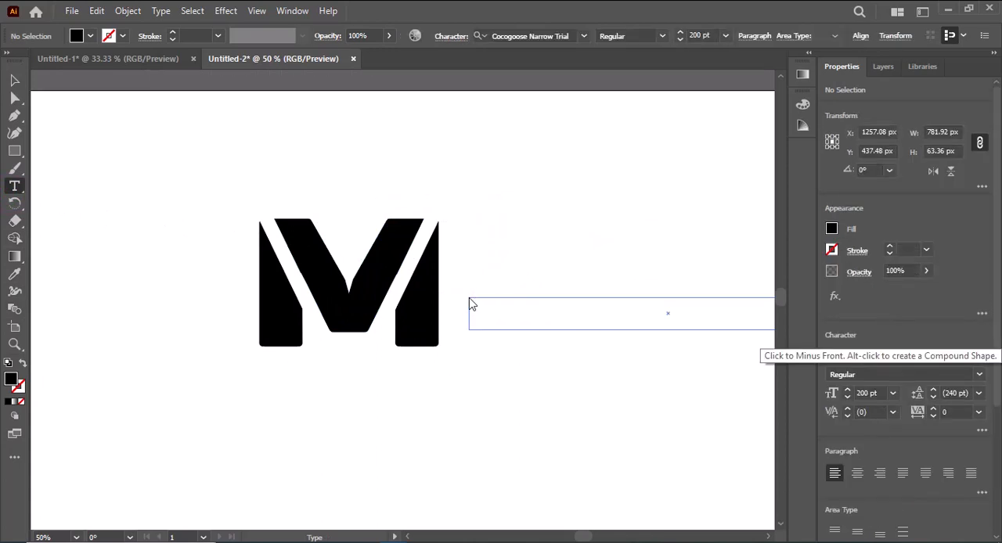
click(893, 393)
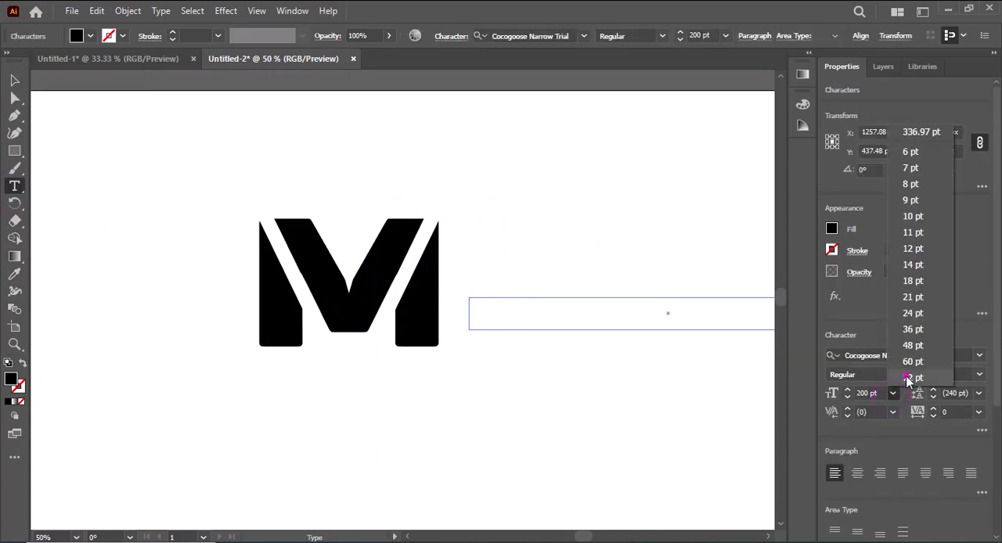
click(912, 382)
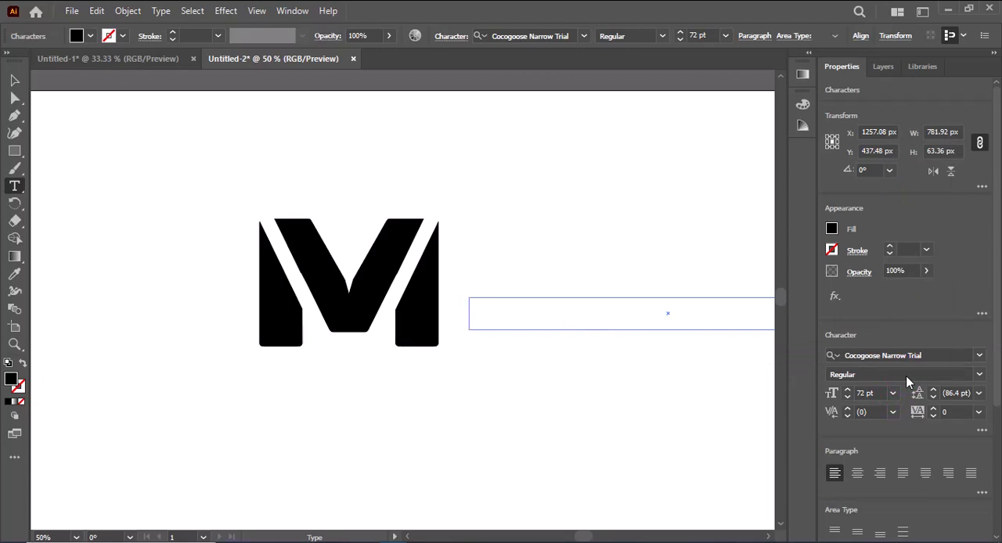
text(OLLY)
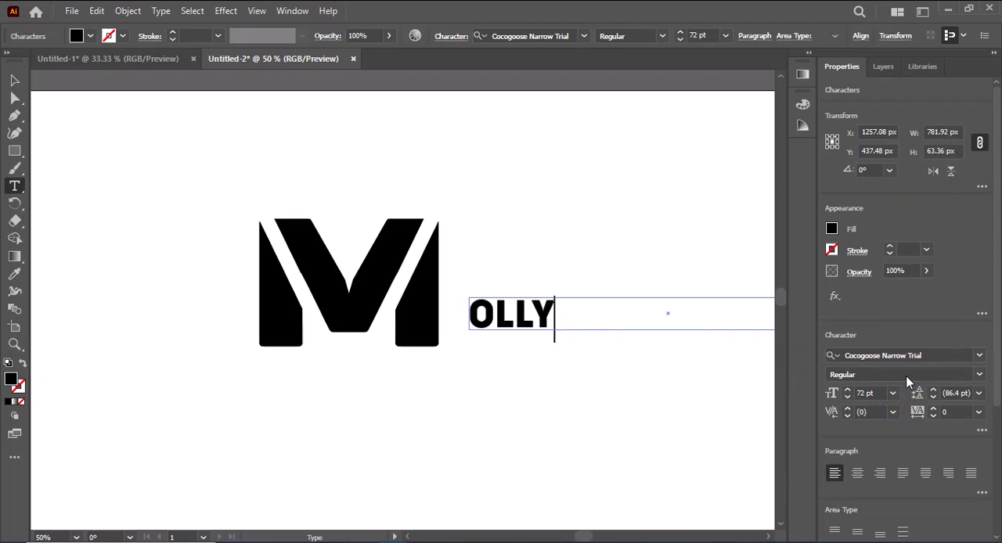
text(WOOF)
key(BackSpace)
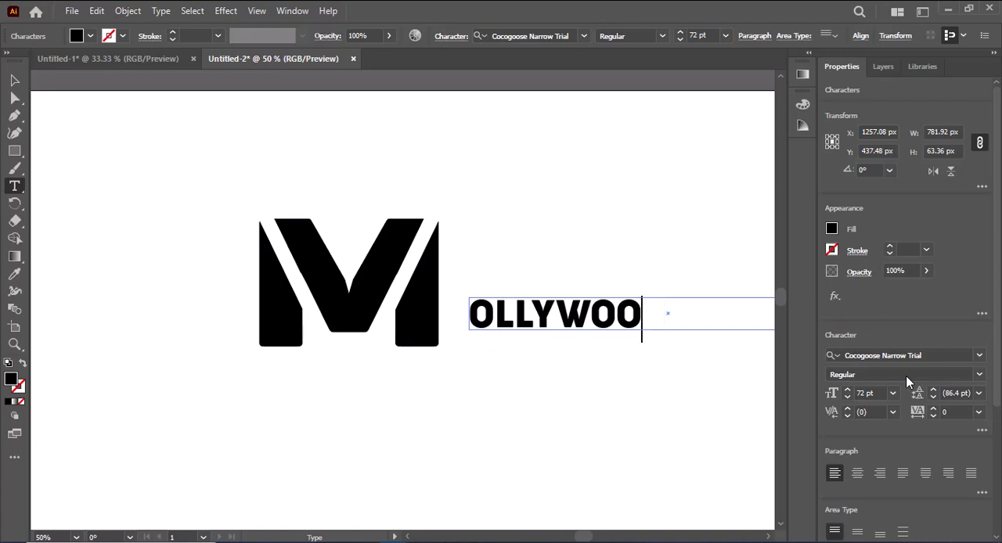
text(D)
click(12, 78)
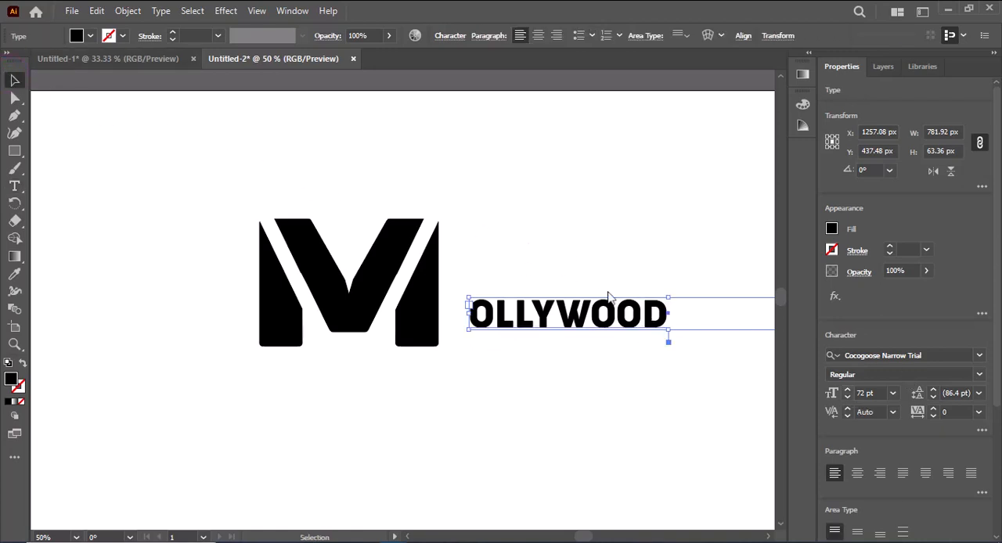
Set the OLLYWOOD text's font size to 100 pt and extend its frame downward to fit the larger letters.
click(892, 393)
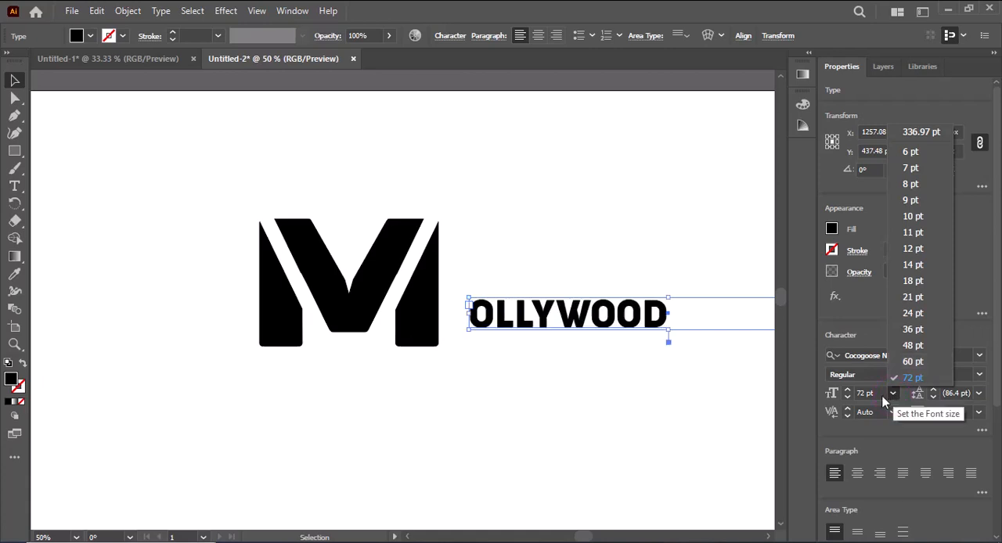
click(870, 395)
click(869, 394)
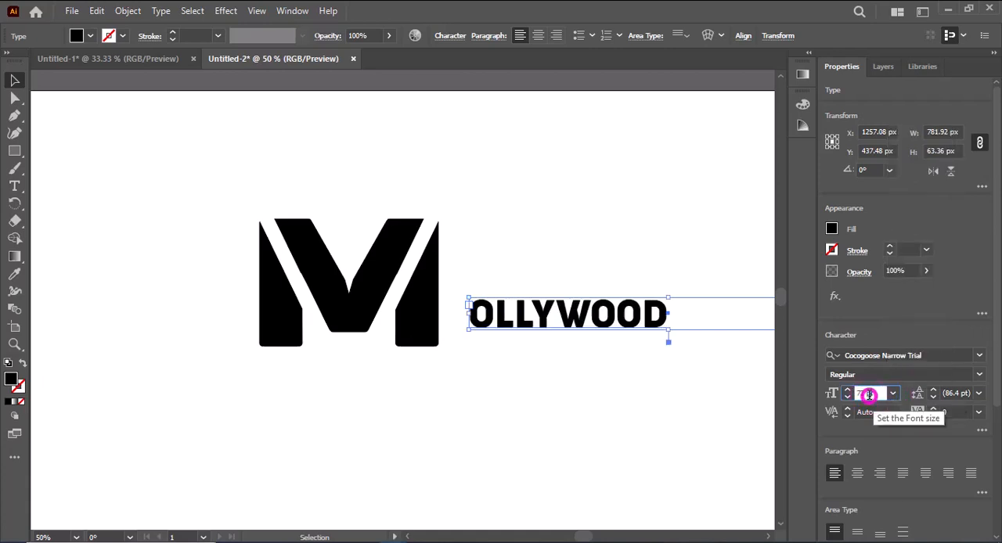
key(BackSpace)
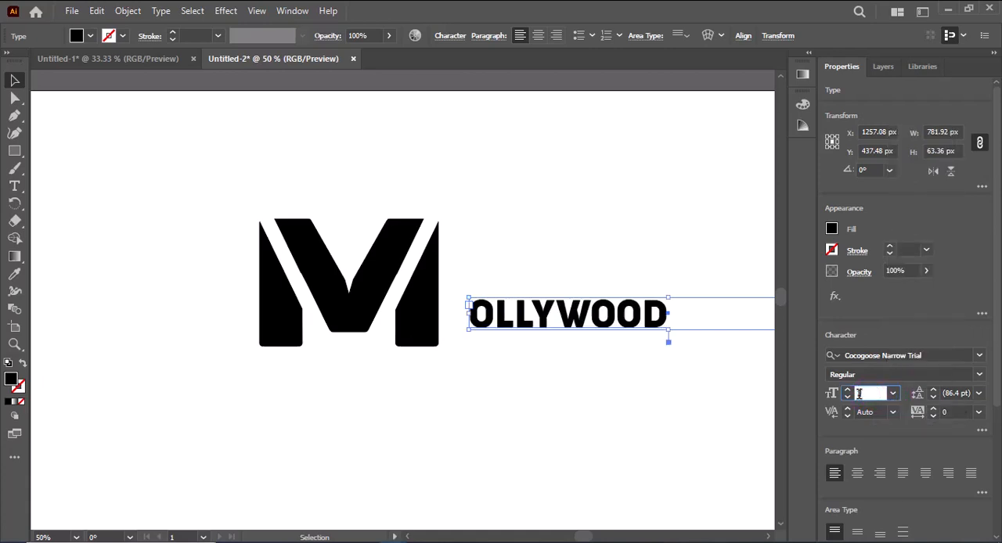
text(100)
key(Return)
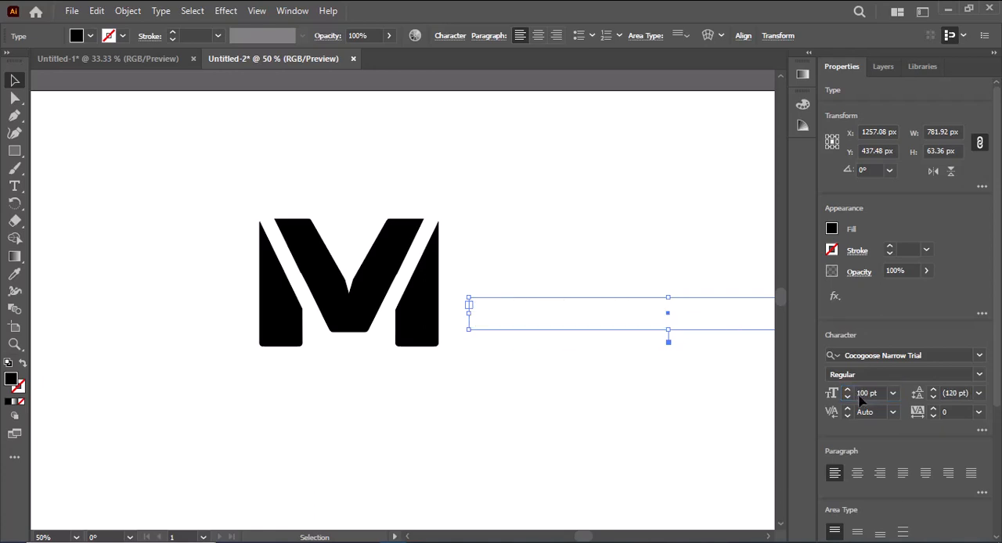
drag(667, 329, 668, 359)
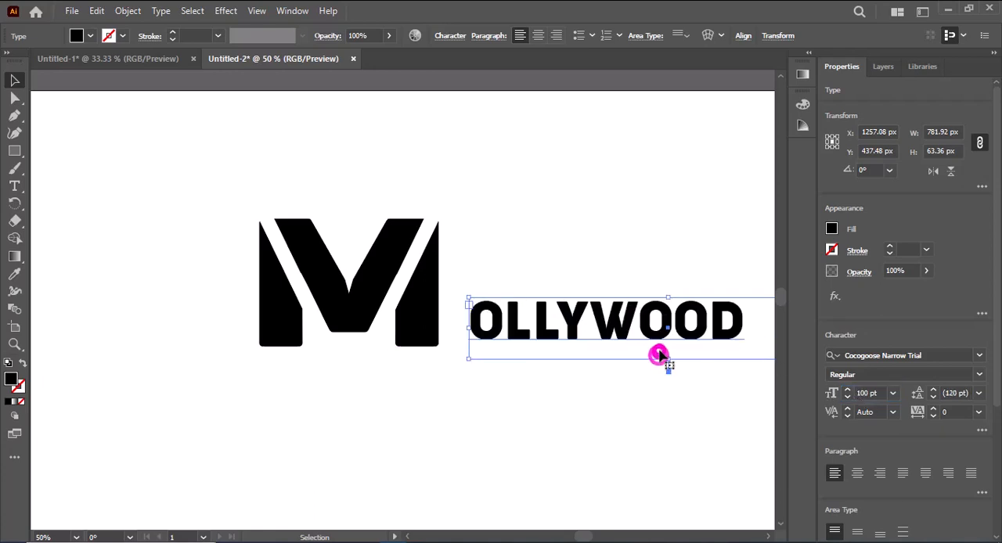
Place the OLLYWOOD text close against the M's right leg and shrink its frame to about 544 by 103 px.
drag(649, 325, 483, 313)
drag(687, 313, 565, 314)
mouse_move(428, 348)
mouse_down()
mouse_move(440, 337)
mouse_move(430, 334)
mouse_up()
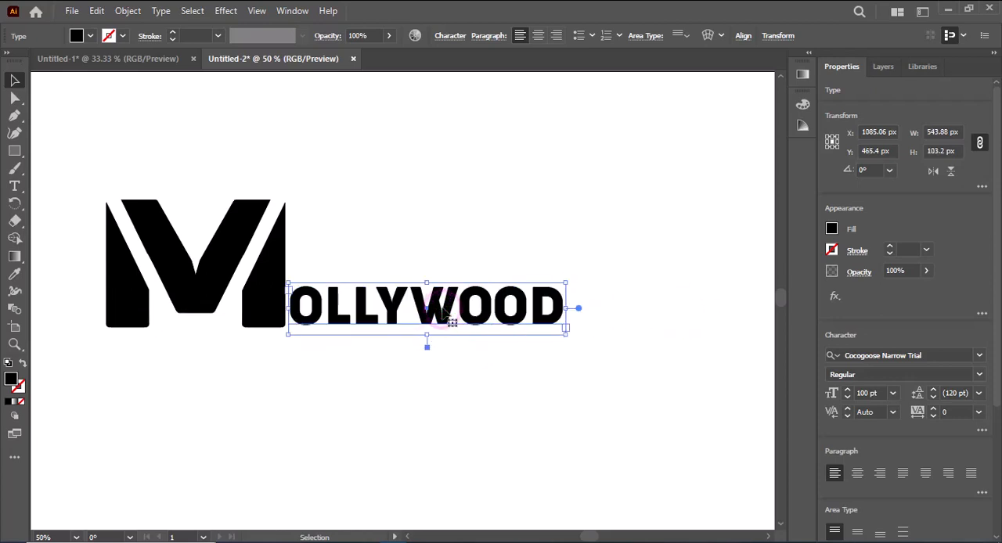
Expand the OLLYWOOD text into outlines.
click(128, 11)
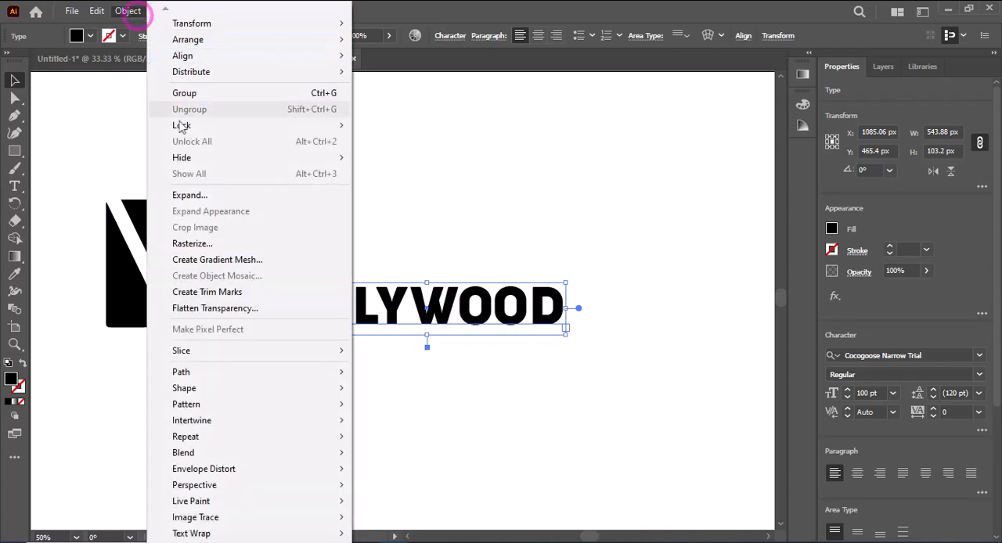
click(205, 195)
click(464, 364)
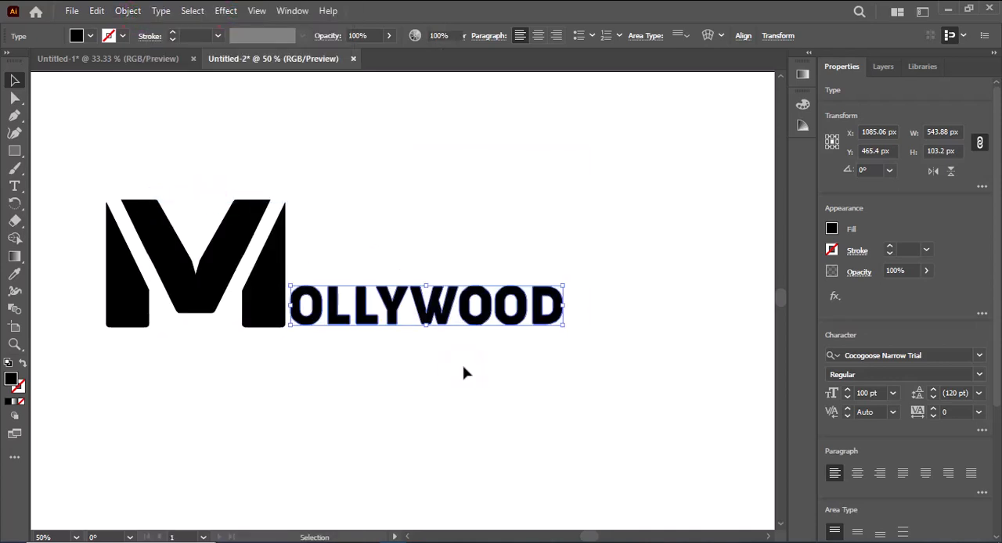
Stretch the OLLYWOOD outlines to about 729 by 98 px and align them with the M's top edge.
drag(558, 307, 664, 312)
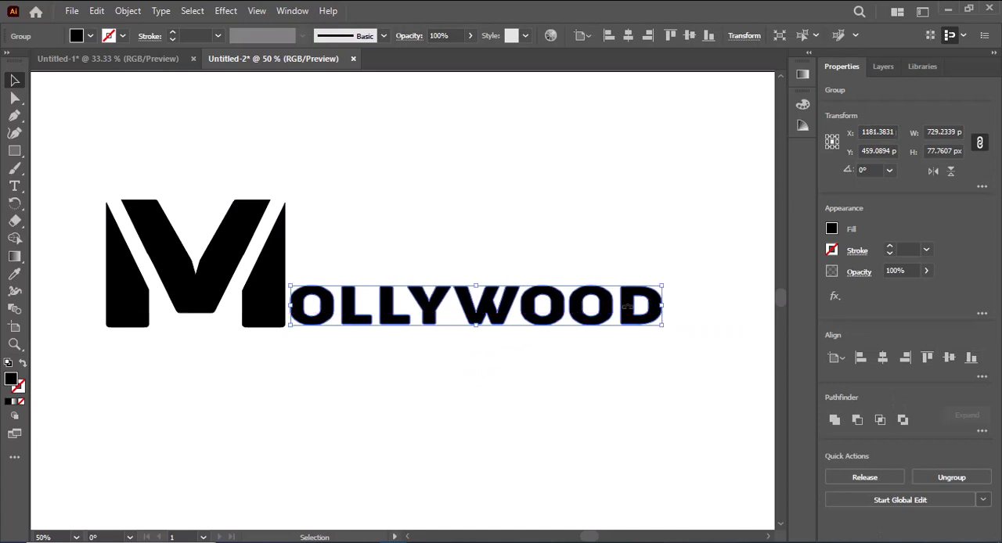
drag(497, 287, 472, 234)
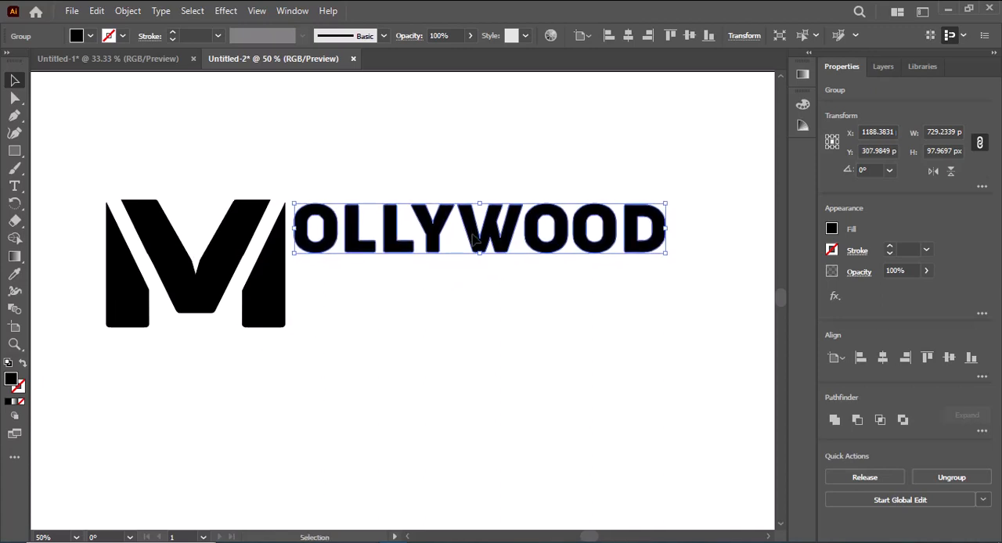
click(504, 320)
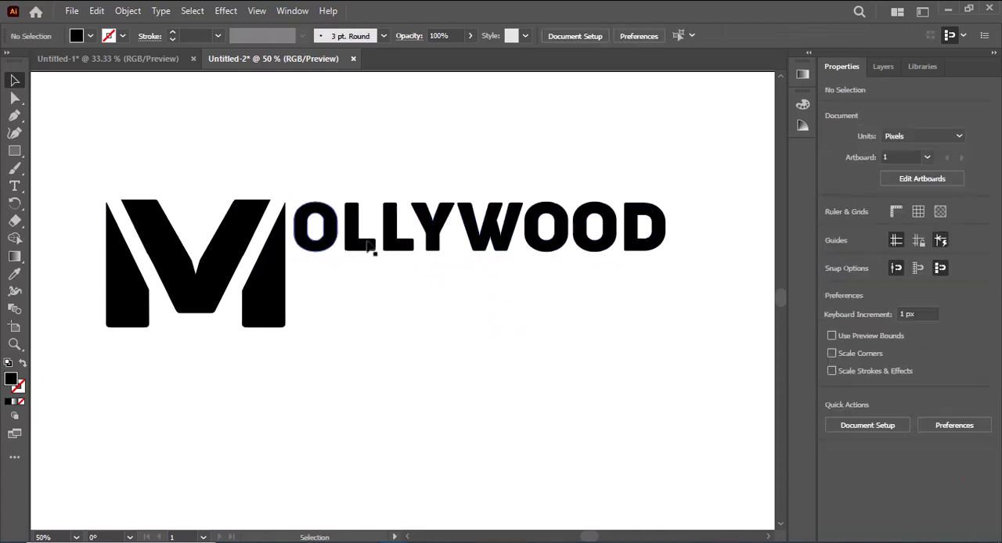
click(309, 211)
key(Up)
key(Up)
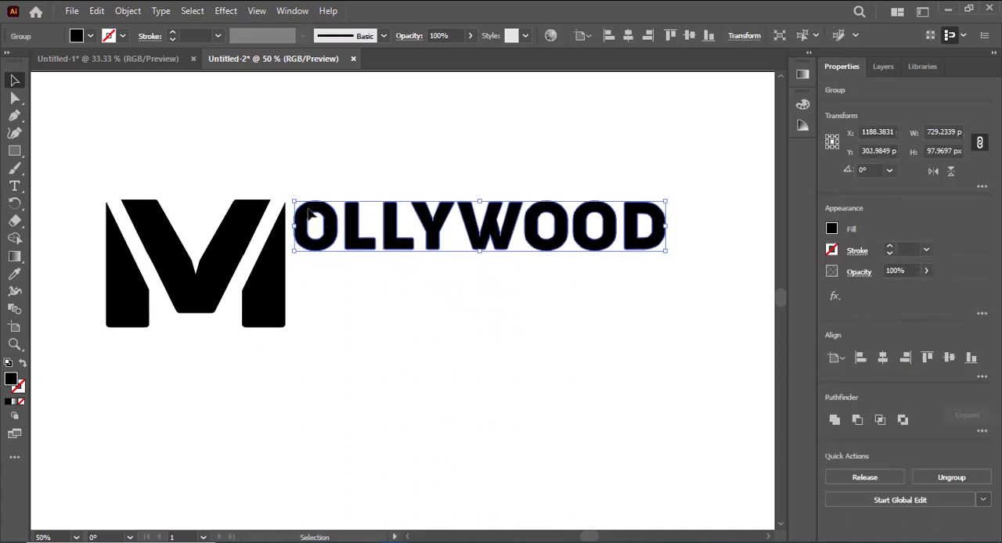
click(324, 272)
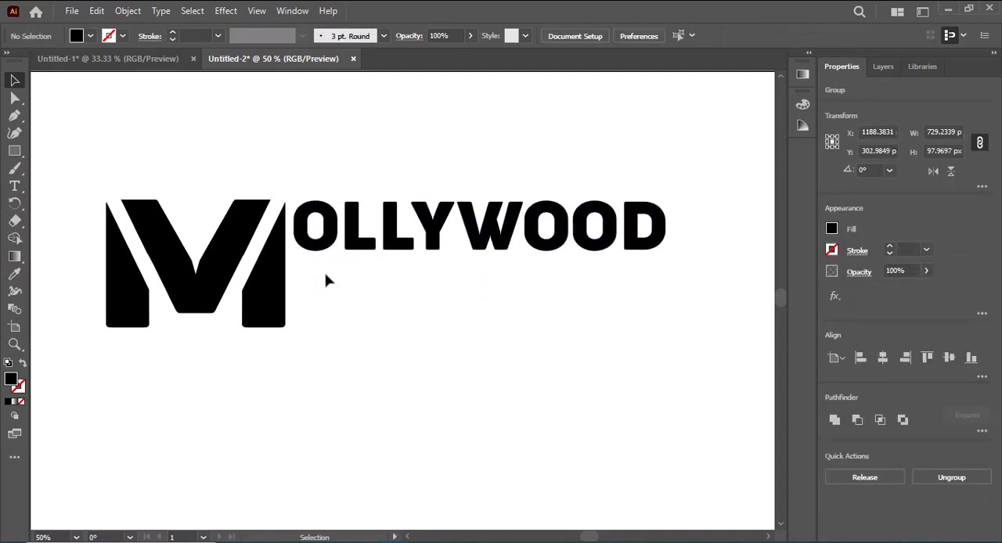
Enlarge the OLLYWOOD outlines downward and outward to about 774 by 116 px.
click(360, 247)
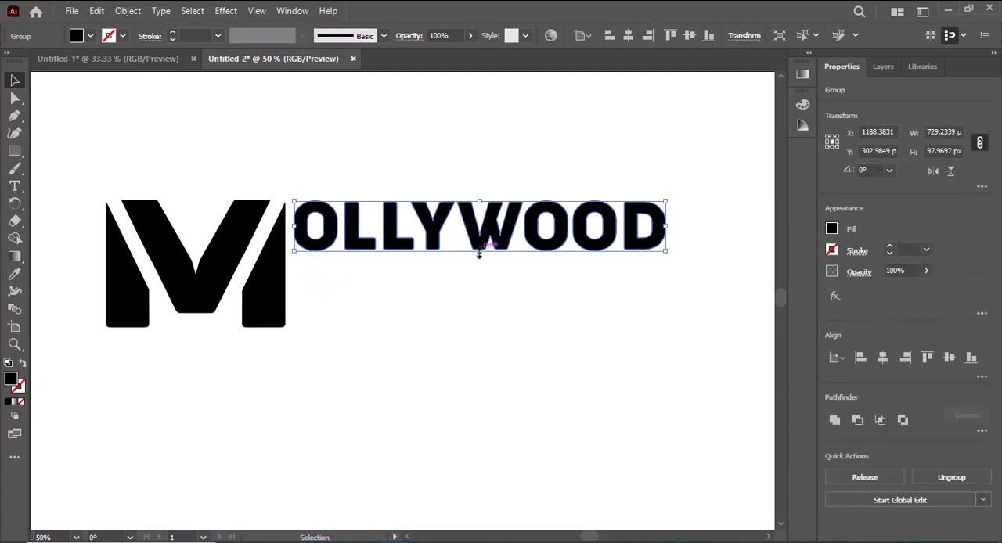
drag(478, 253, 479, 263)
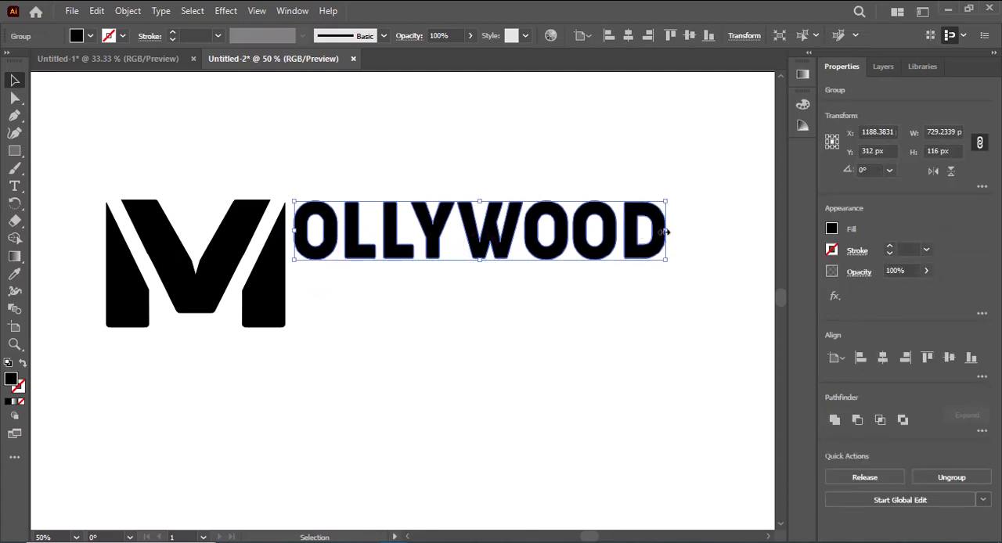
drag(666, 230, 692, 231)
click(508, 315)
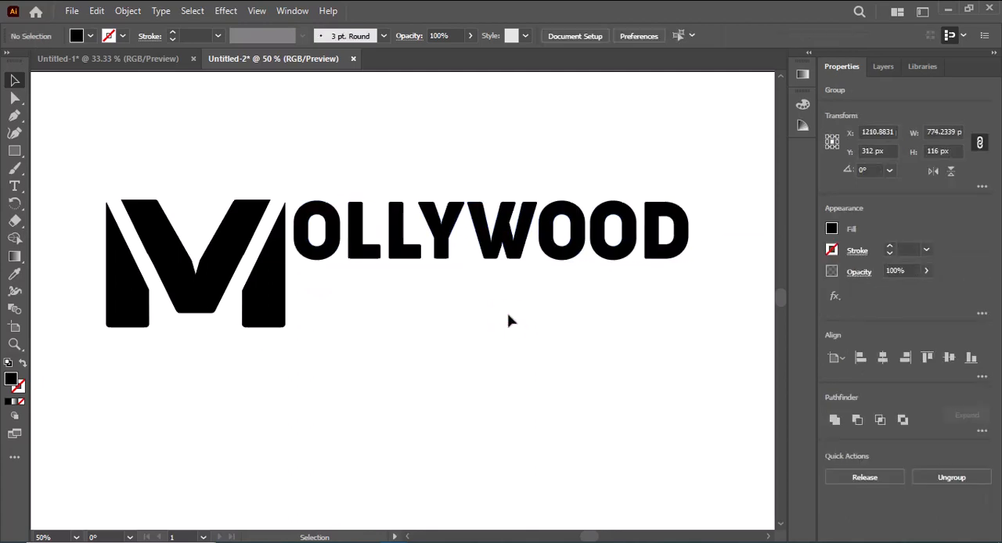
Draw a rectangle about 605 by 117 px below OLLYWOOD, from the first L's right edge to the D's right edge.
click(14, 151)
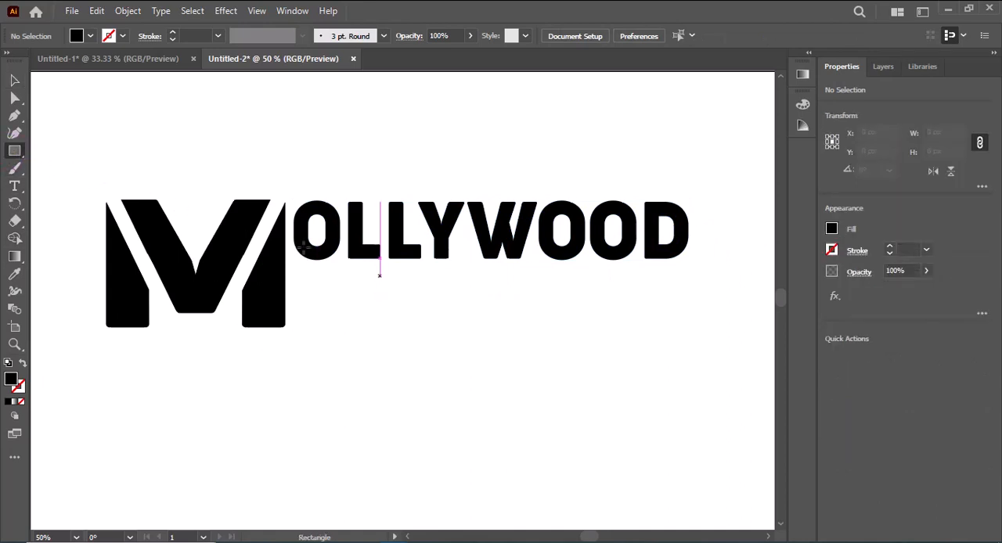
drag(379, 274, 688, 332)
key(t)
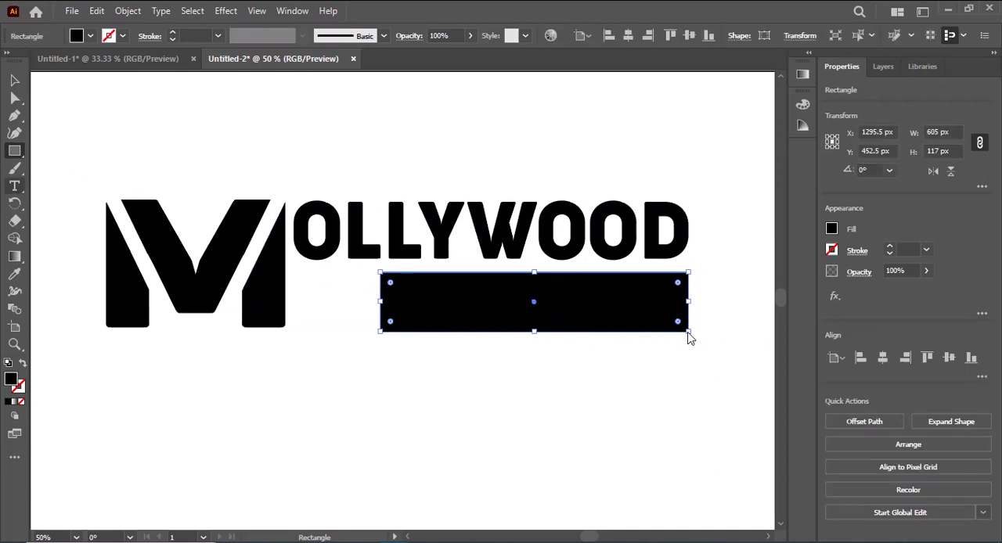
key(shift+m)
key(shift+e)
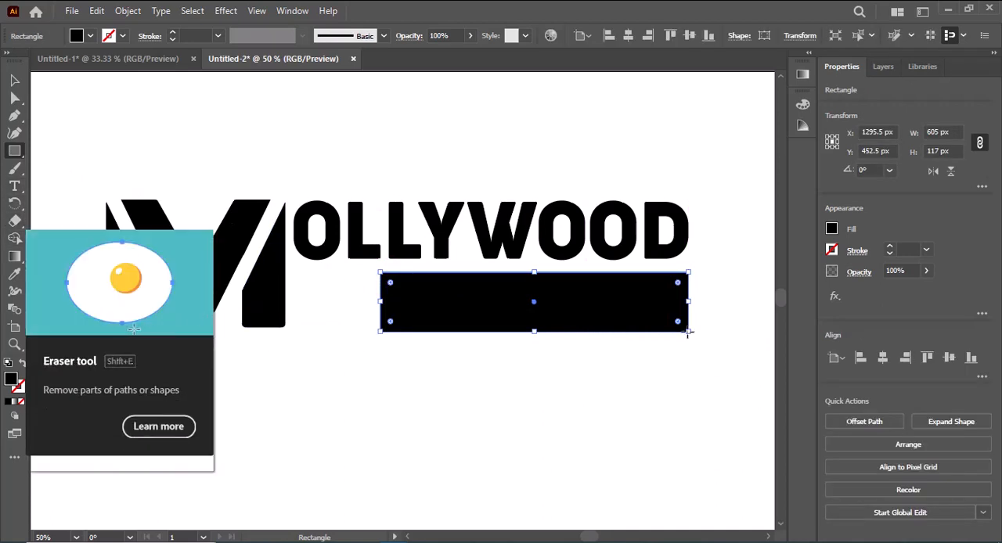
Fill the rectangle below OLLYWOOD with pure red and deselect it.
double_click(8, 382)
click(490, 183)
click(654, 182)
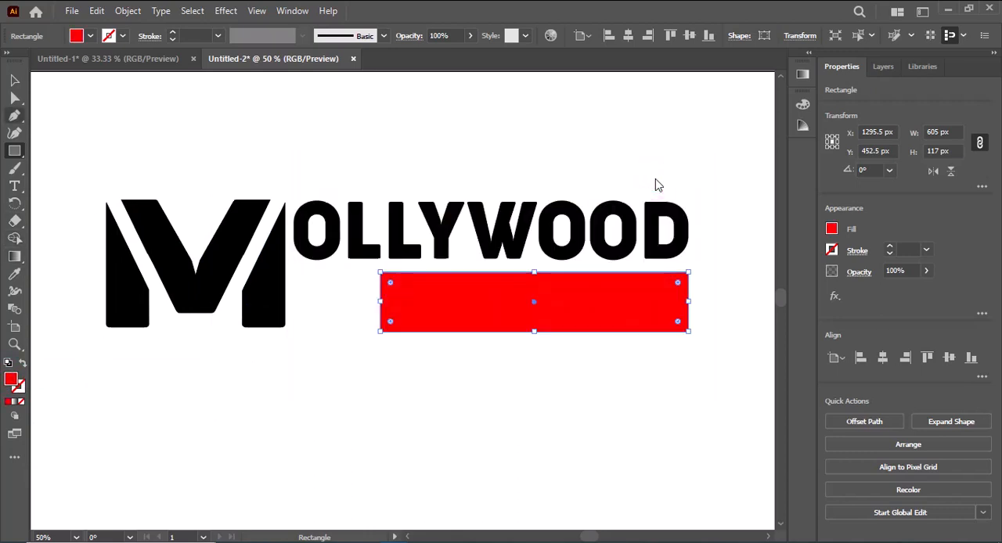
click(14, 80)
click(116, 106)
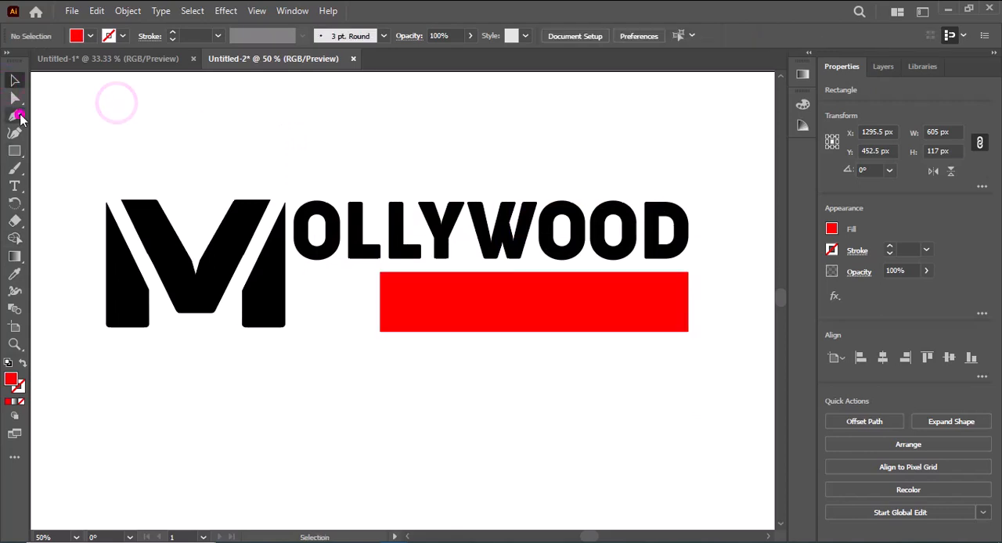
Draw a small red triangle with the Pen tool, pointing outward from the upper part of the red rectangle's left edge.
click(14, 116)
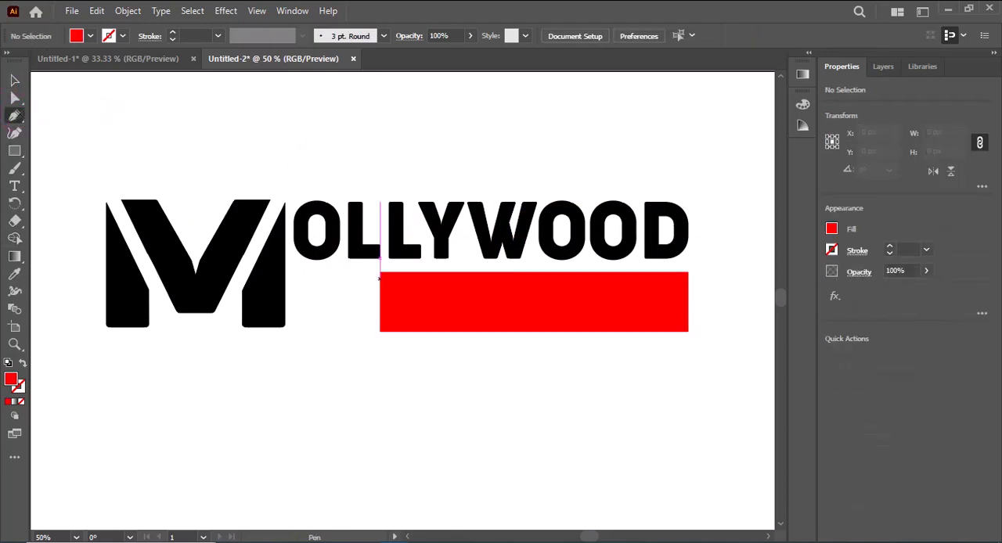
scroll(379, 278, up, 3)
drag(377, 285, 318, 340)
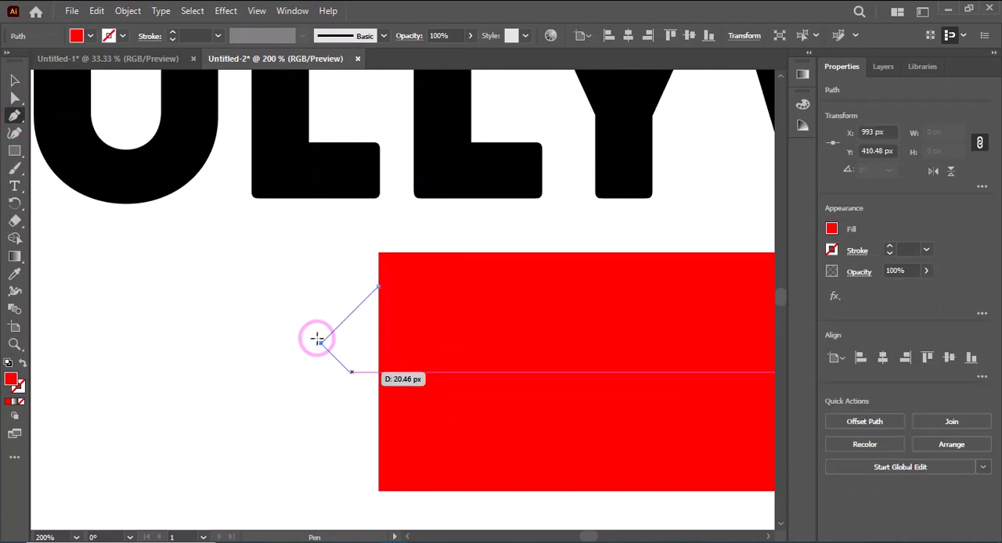
drag(378, 343, 378, 286)
click(377, 286)
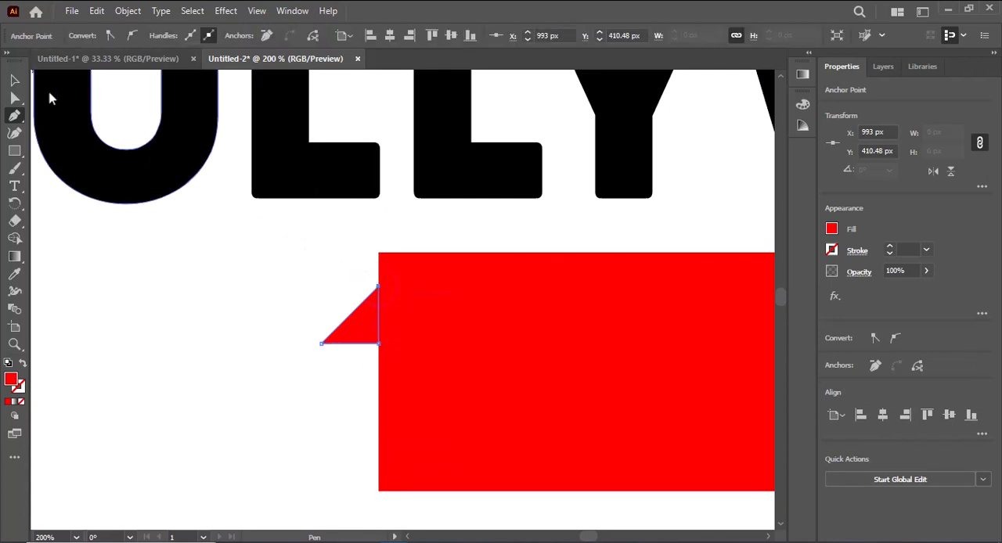
key(v)
key(ctrl+minus)
click(323, 430)
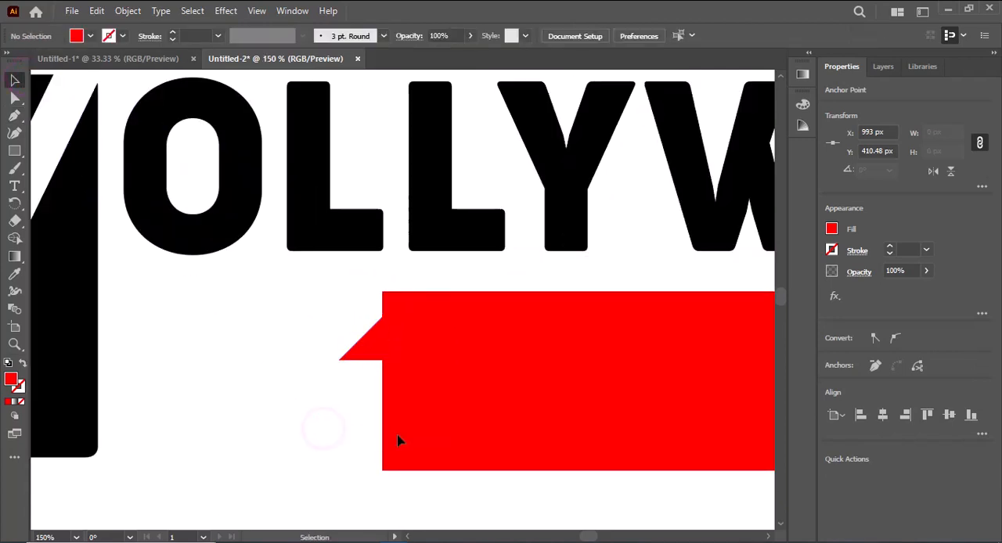
Unite the red rectangle and its small triangle into one banner shape and deselect it.
key(ctrl+minus)
key(ctrl+minus)
drag(738, 462, 323, 376)
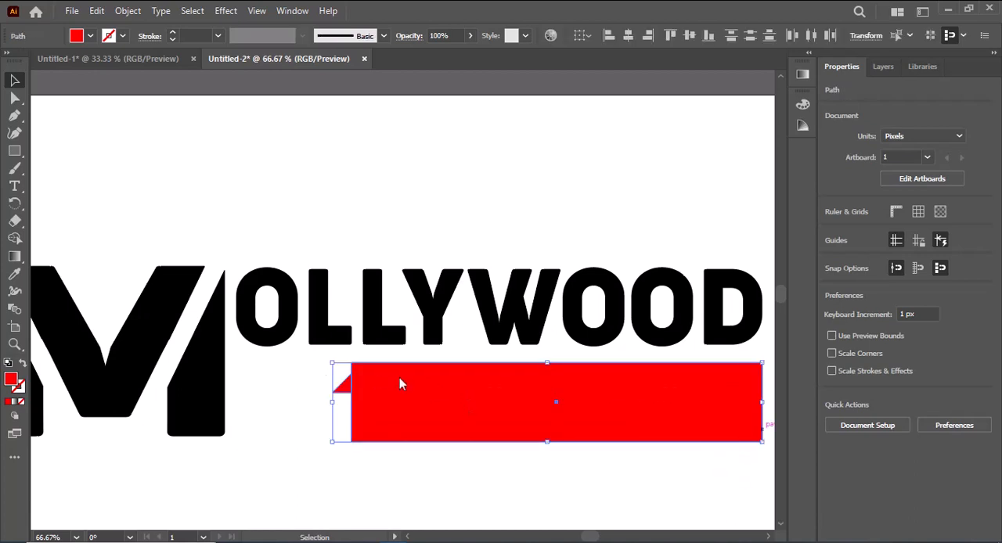
click(835, 417)
click(570, 473)
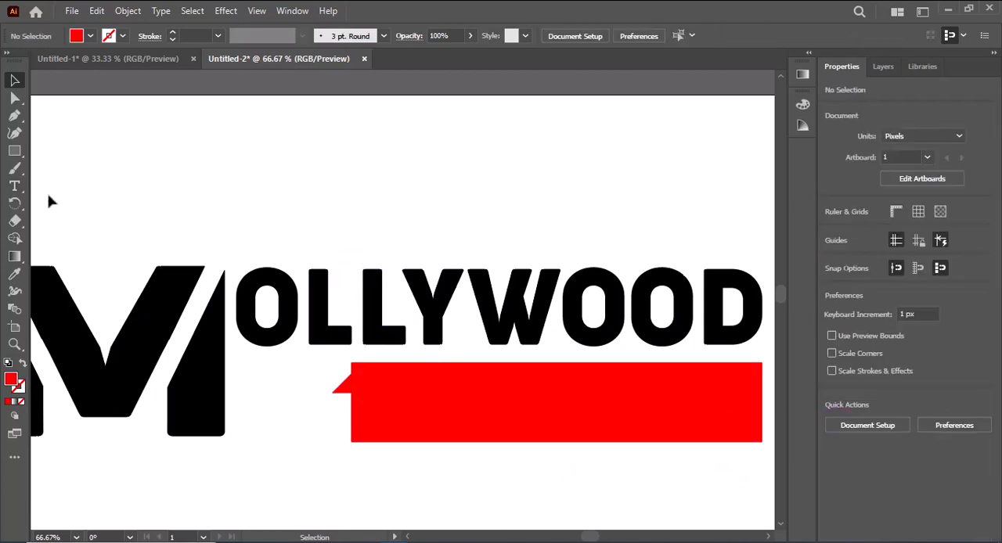
key(t)
click(224, 180)
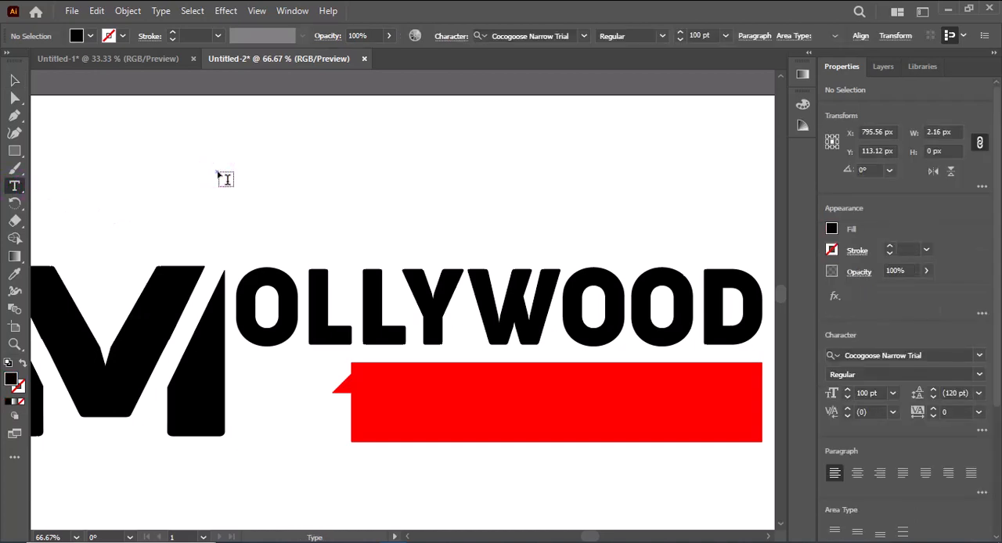
click(14, 80)
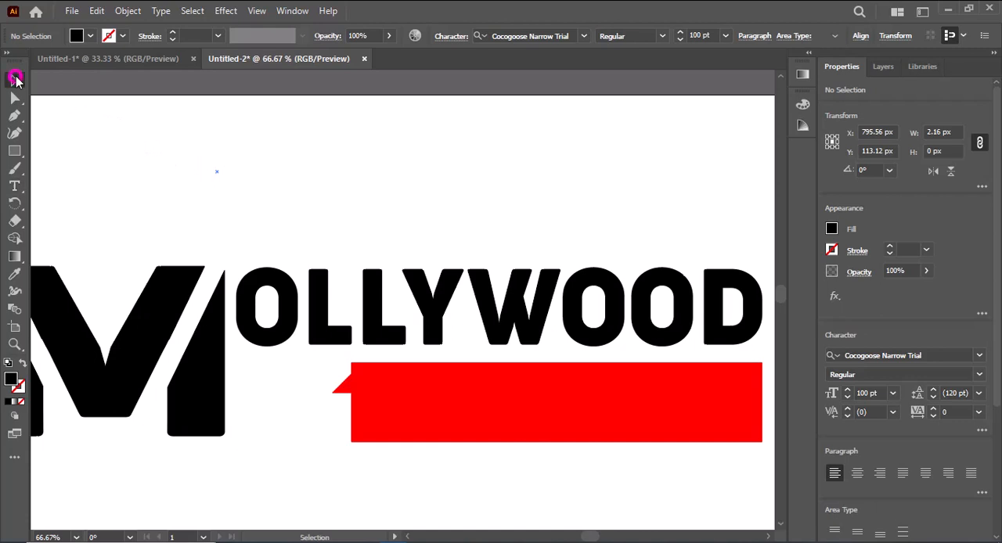
key(Delete)
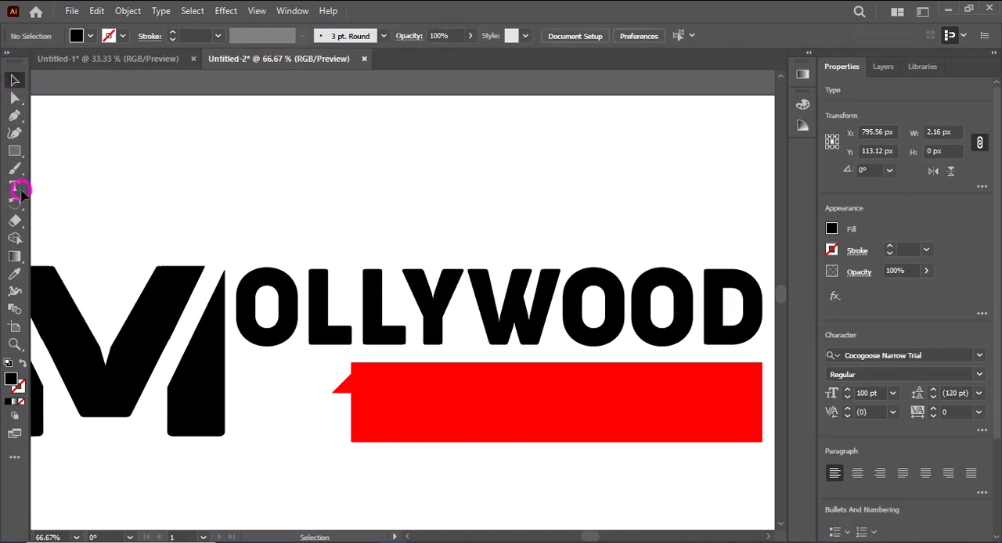
Add the text ONLINE in 100 pt Cocogoose Narrow Trial above OLLYWOOD.
click(17, 188)
click(329, 171)
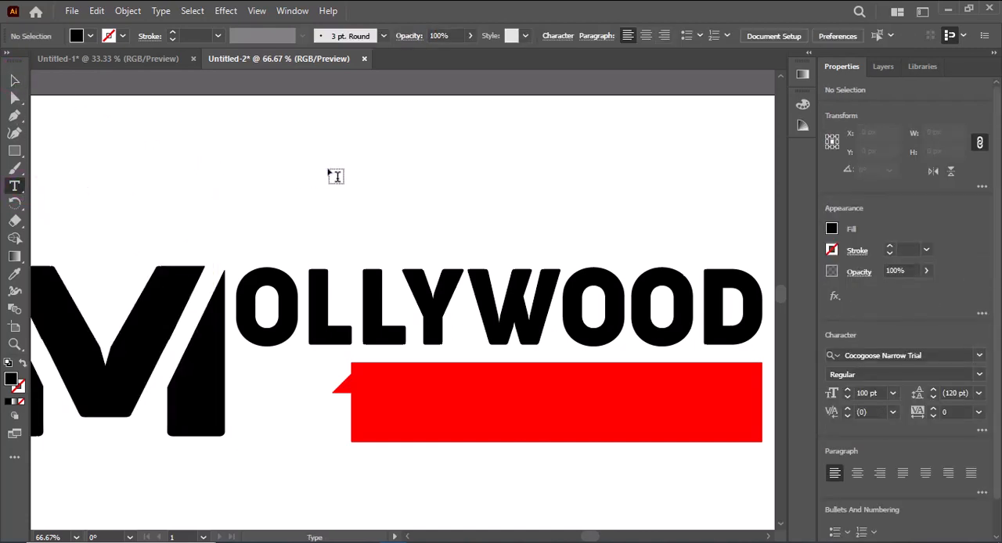
drag(567, 225, 541, 227)
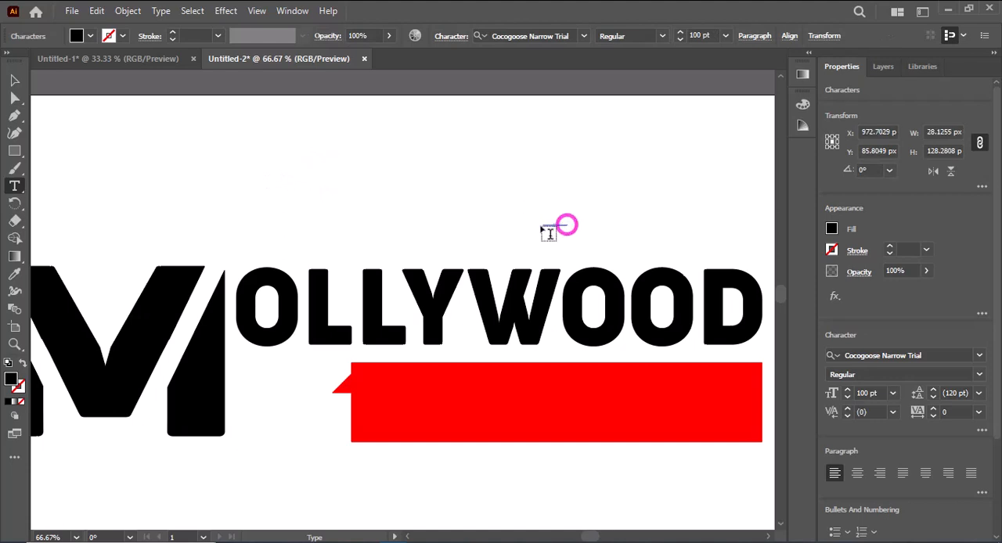
key(ctrl+z)
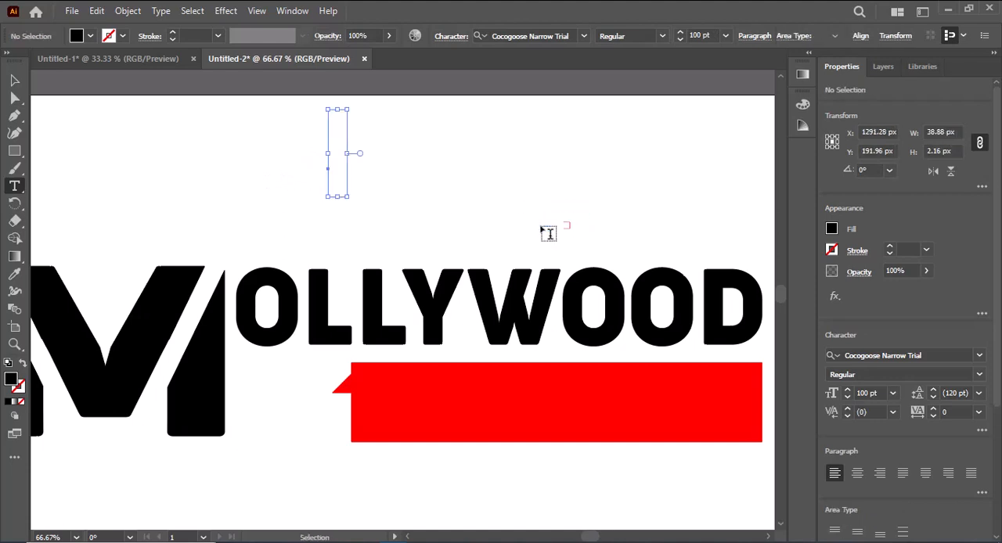
key(ctrl+z)
click(15, 79)
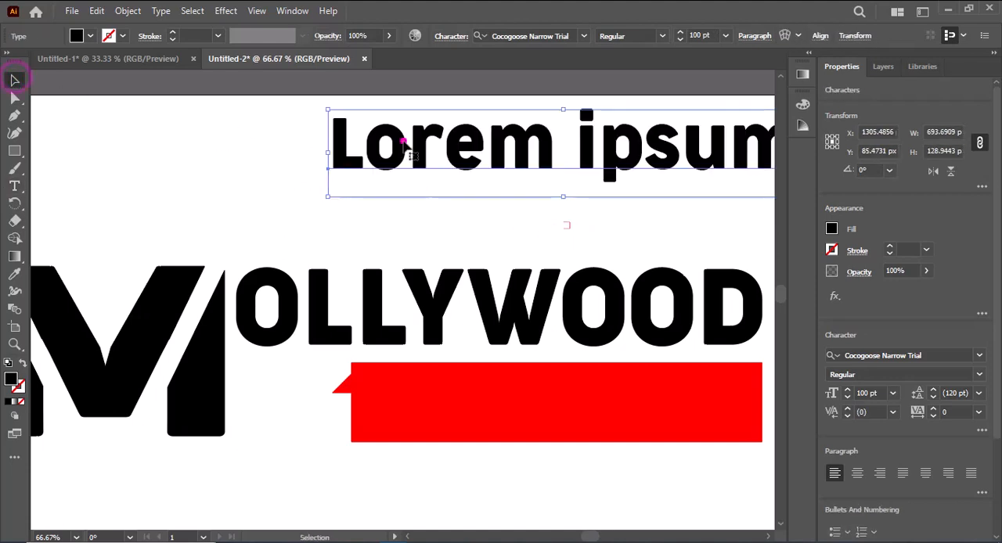
double_click(404, 140)
triple_click(452, 166)
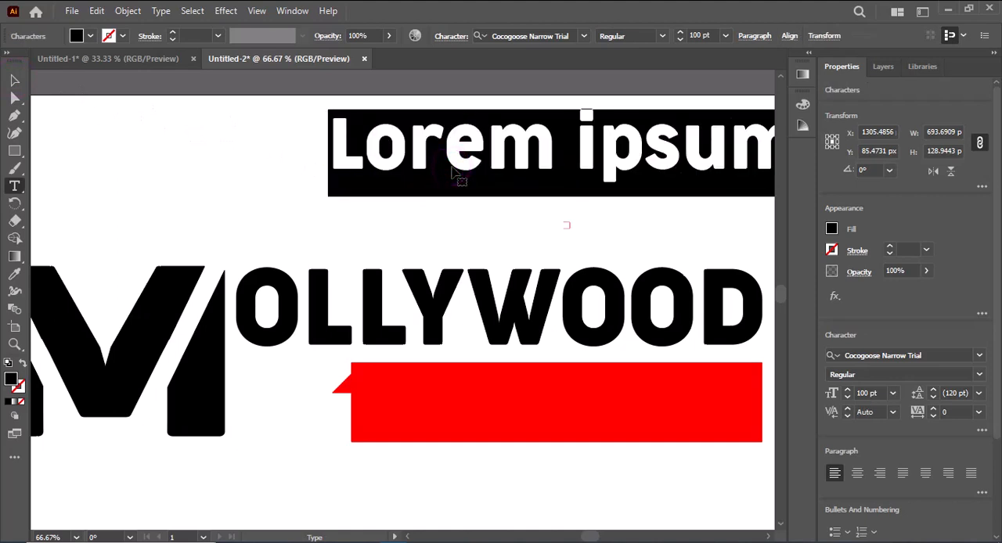
text(ONLINE)
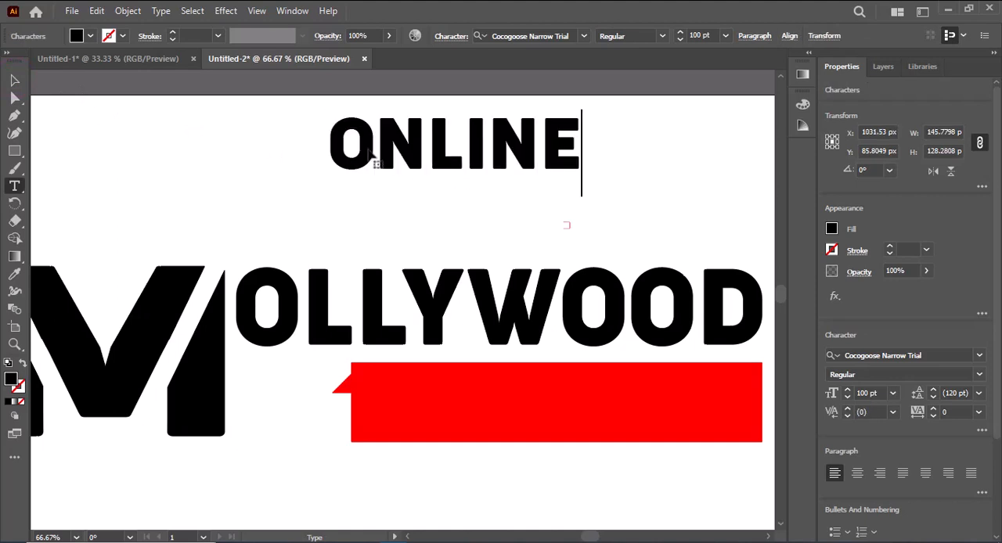
Move the ONLINE text onto the red banner and stretch its box to about 550 by 145 px.
click(15, 79)
drag(427, 157, 482, 421)
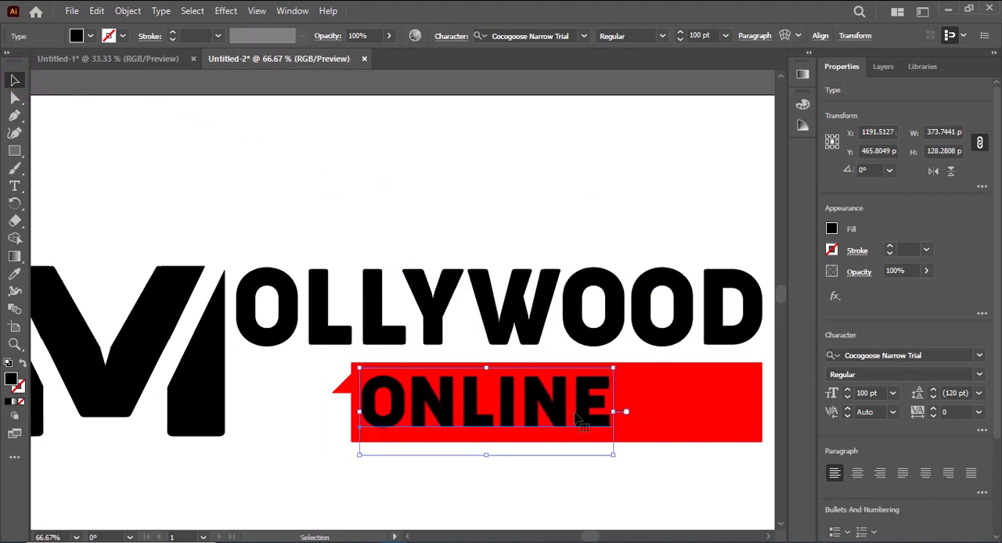
drag(613, 408, 732, 419)
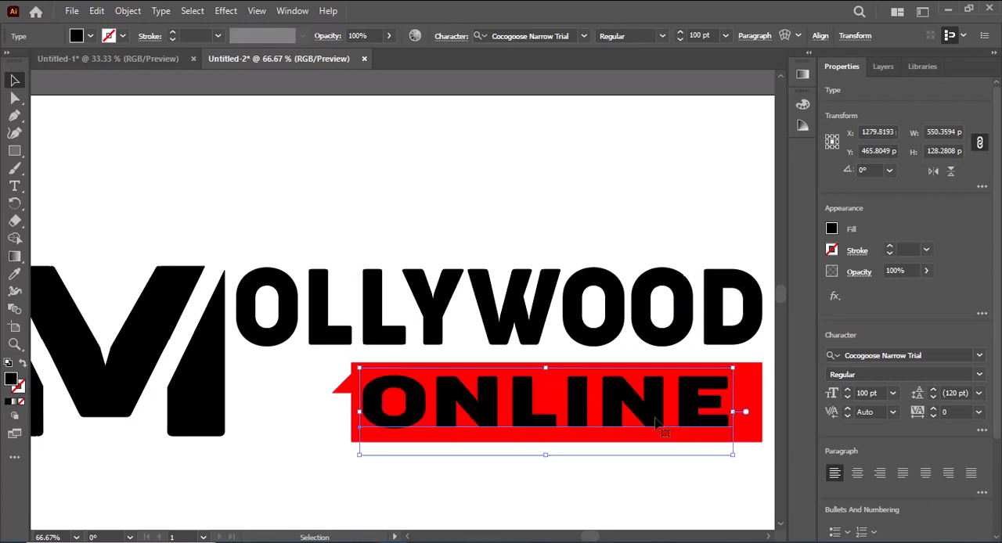
drag(535, 420, 549, 419)
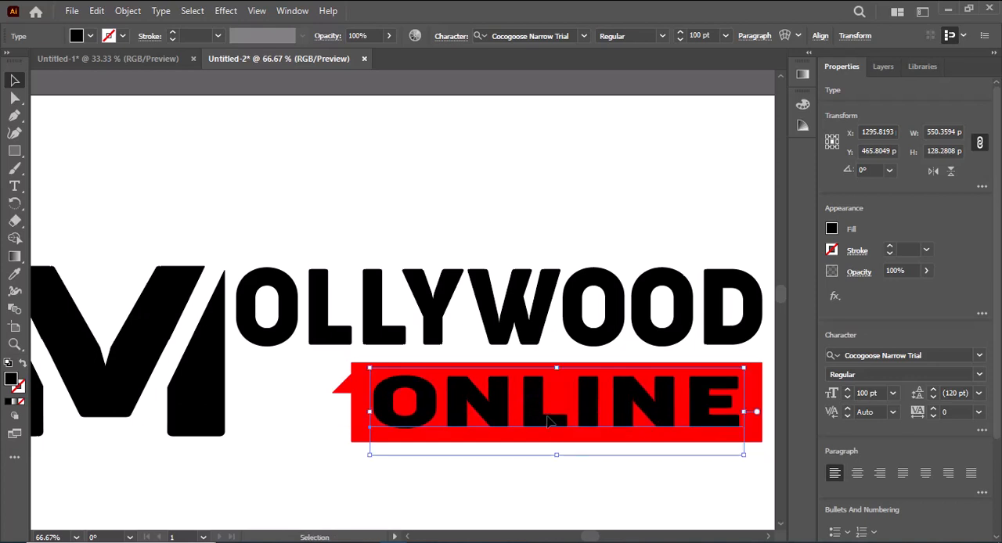
drag(554, 452, 556, 467)
drag(547, 429, 548, 428)
scroll(548, 427, down, 1)
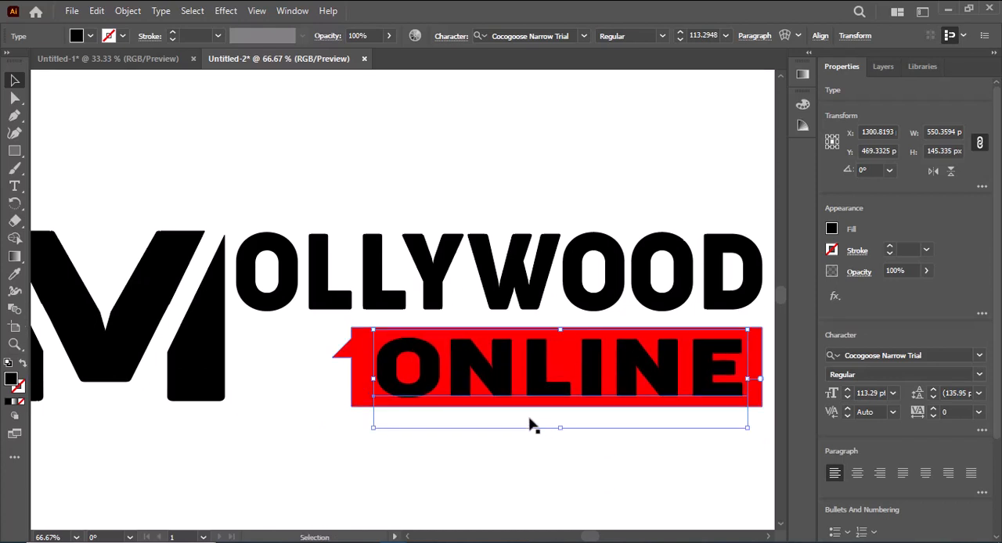
Expand the ONLINE text into outlines.
right_click(423, 389)
click(128, 10)
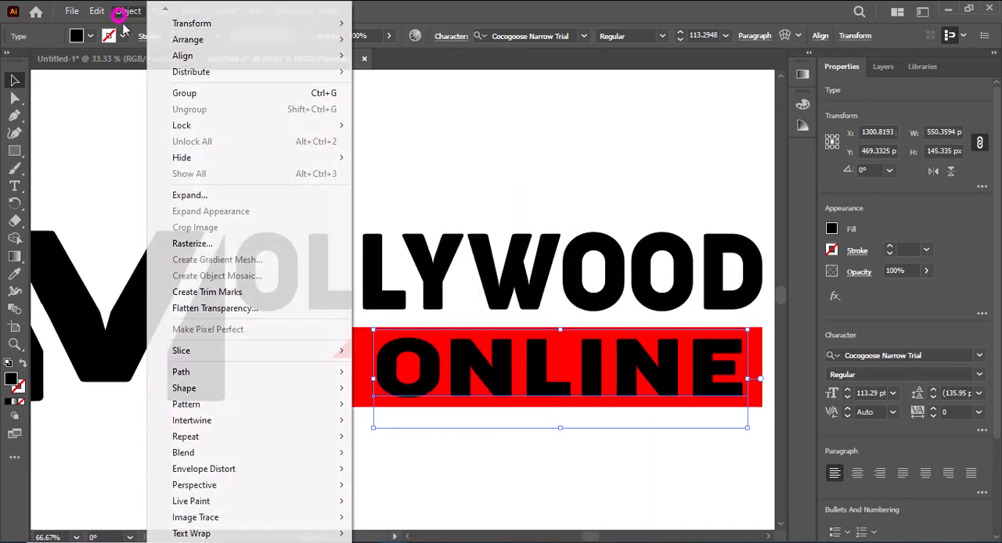
click(196, 192)
click(462, 361)
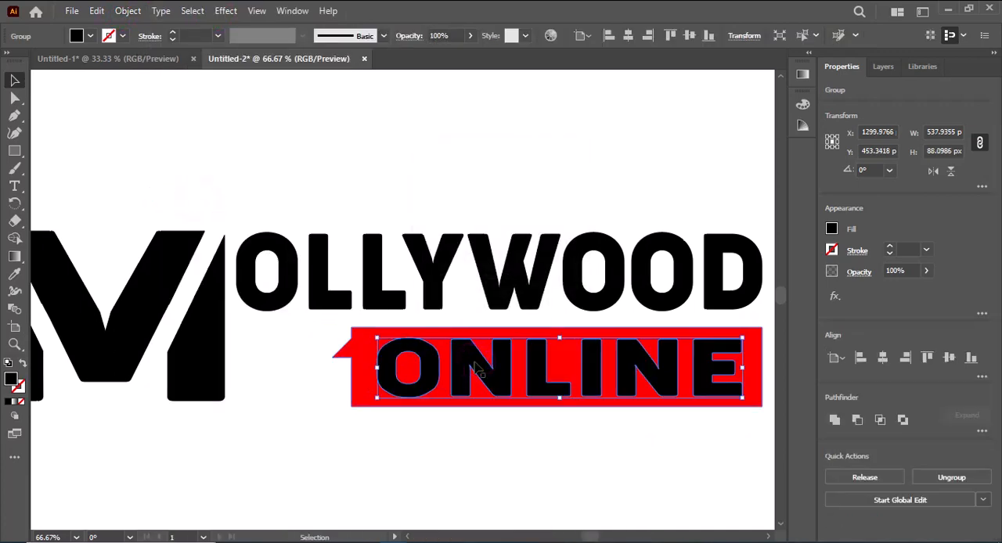
Cut the ONLINE outlines out of the red banner with Minus Front.
shift+click(365, 385)
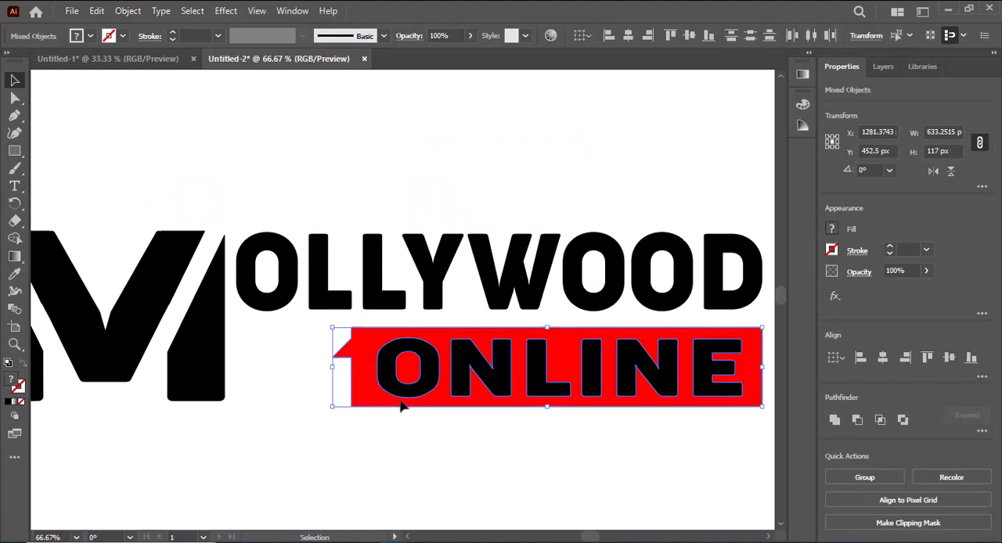
click(495, 438)
drag(591, 478, 389, 357)
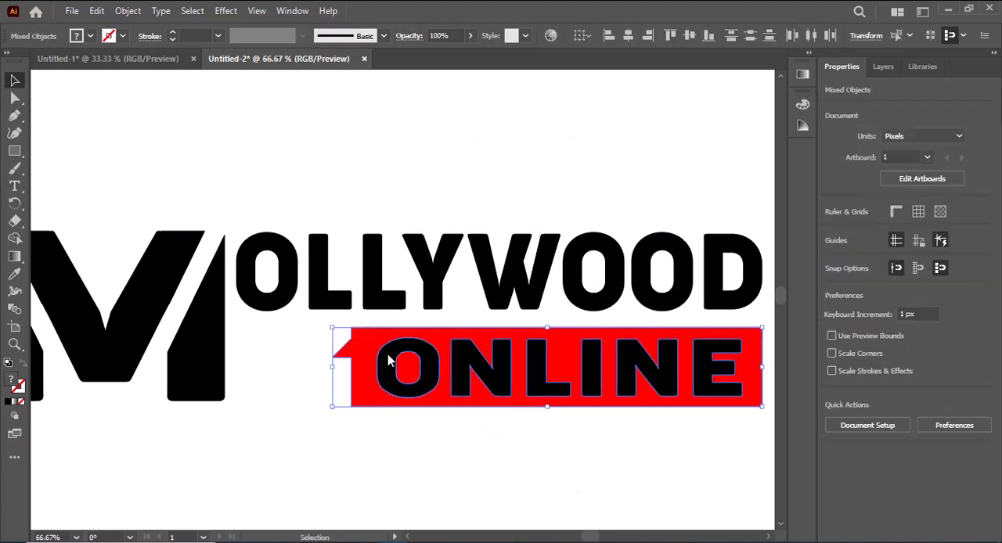
click(858, 421)
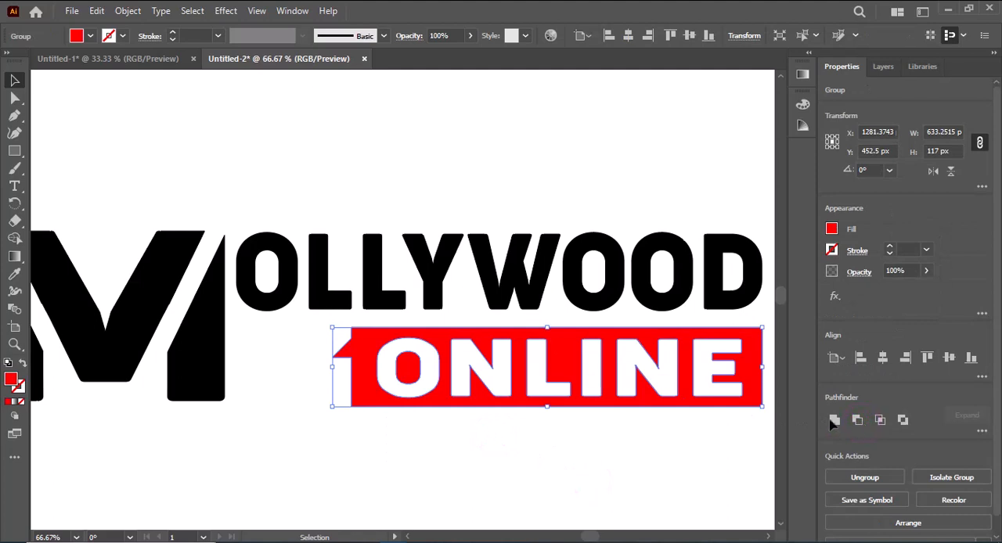
Stretch the banner to about 774 by 117 px, matching OLLYWOOD's width and lining up with the M's bottom edge.
drag(333, 366, 234, 365)
drag(461, 381, 455, 381)
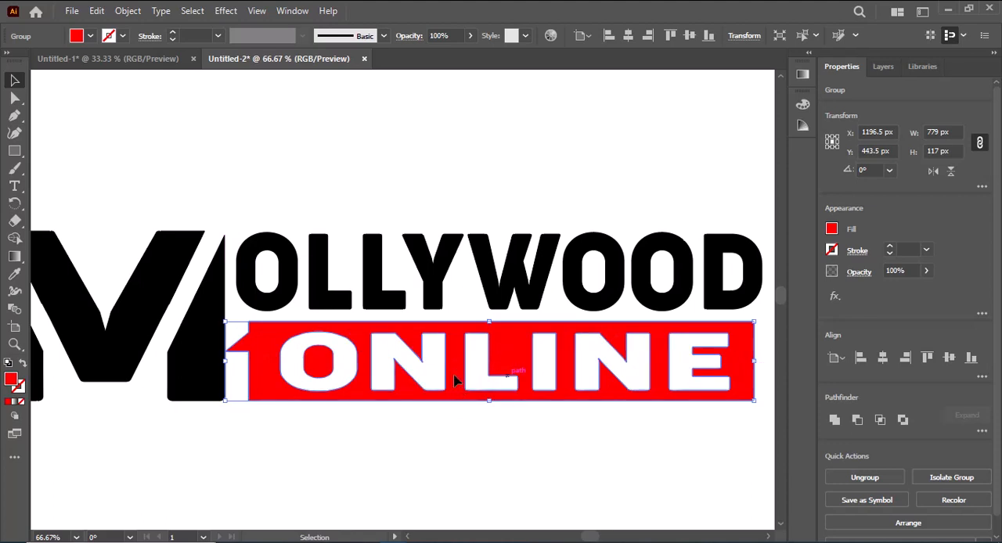
mouse_move(631, 382)
mouse_down()
mouse_move(671, 380)
mouse_move(639, 381)
mouse_up()
drag(233, 361, 240, 358)
click(281, 464)
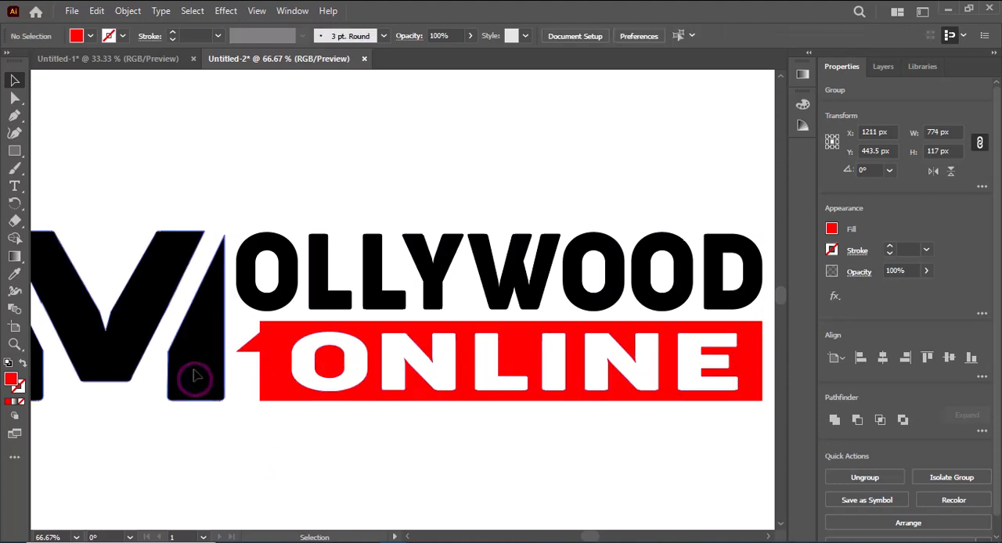
Ungroup the letter M into separate pieces and deselect them.
click(196, 378)
right_click(195, 356)
click(263, 221)
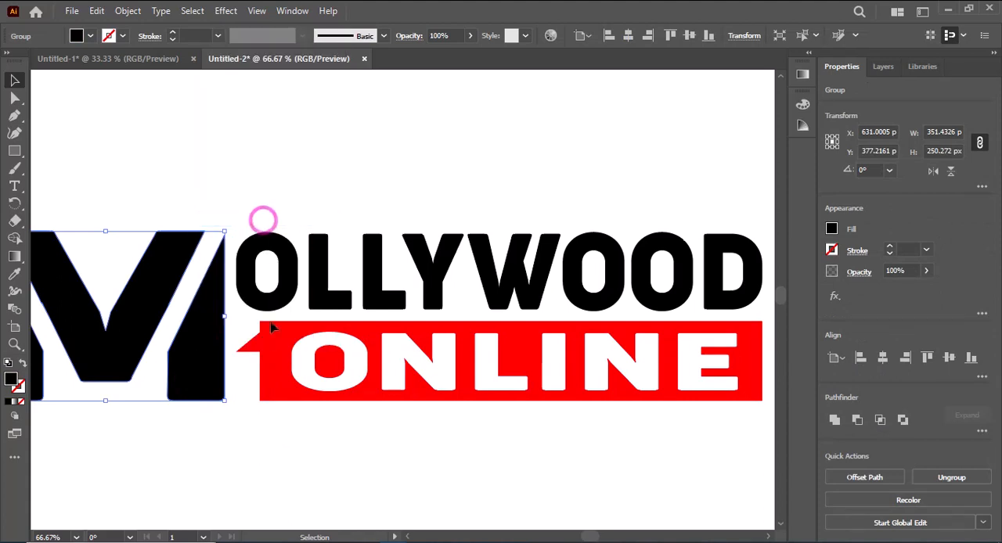
drag(280, 449, 462, 444)
click(403, 451)
Fill the two outer legs of the M with red ff0000.
click(391, 379)
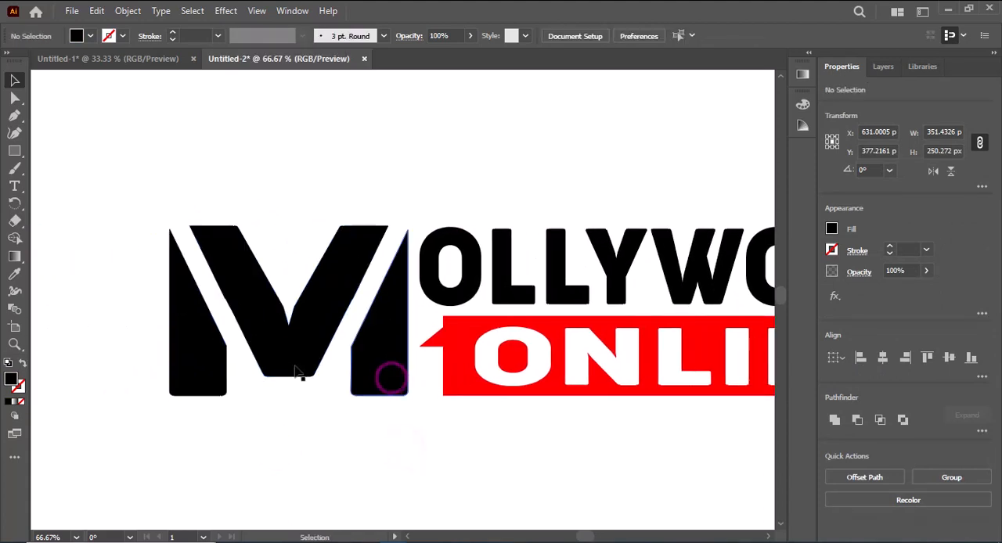
shift+click(196, 354)
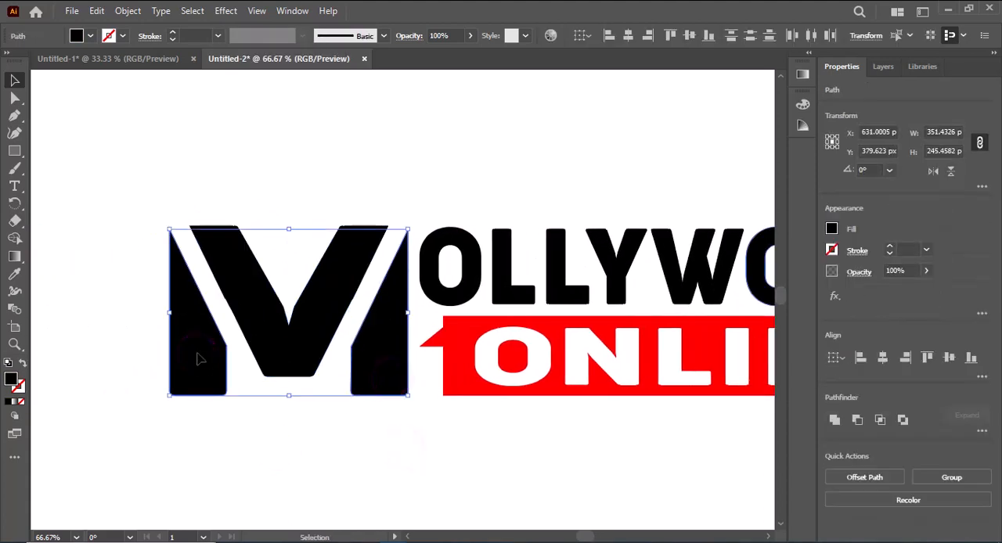
double_click(11, 380)
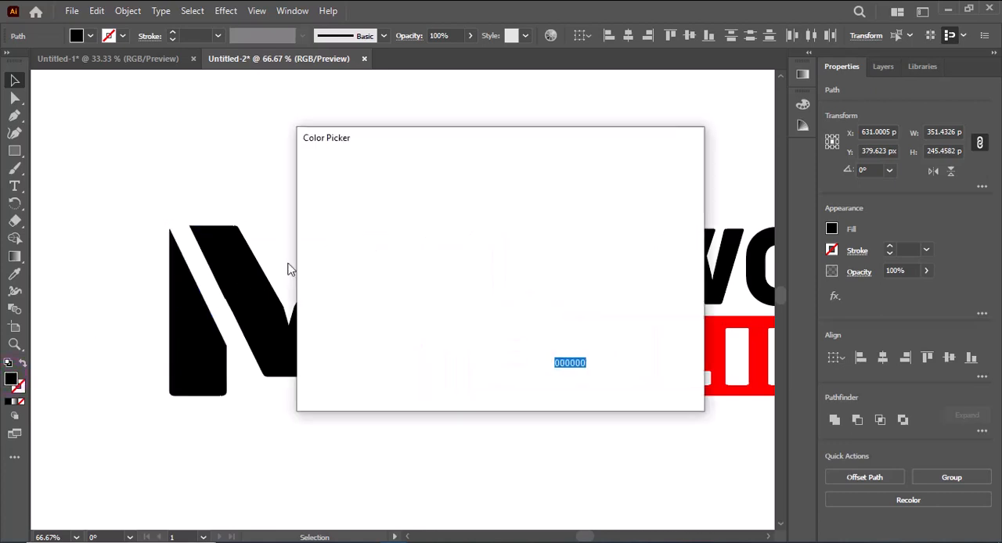
drag(472, 195, 523, 175)
click(655, 186)
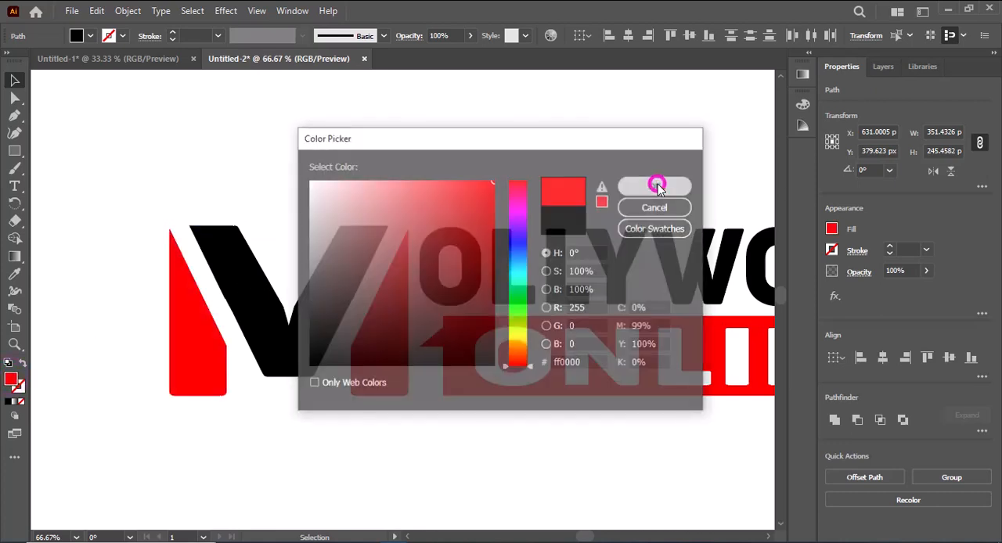
Group all the logo parts and center the group horizontally and vertically on the artboard.
scroll(645, 213, down, 2)
drag(536, 390, 485, 382)
drag(205, 199, 646, 386)
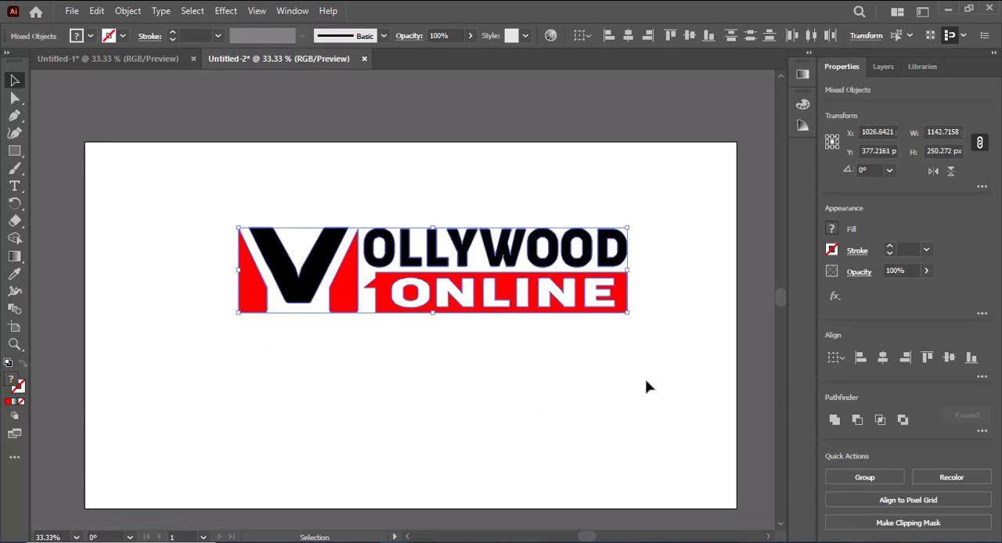
right_click(493, 310)
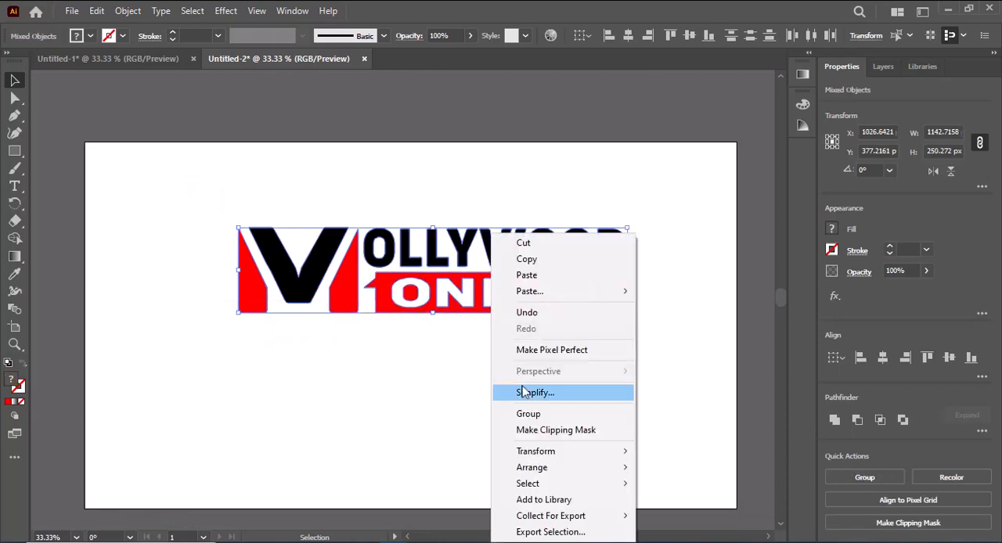
click(554, 414)
click(883, 358)
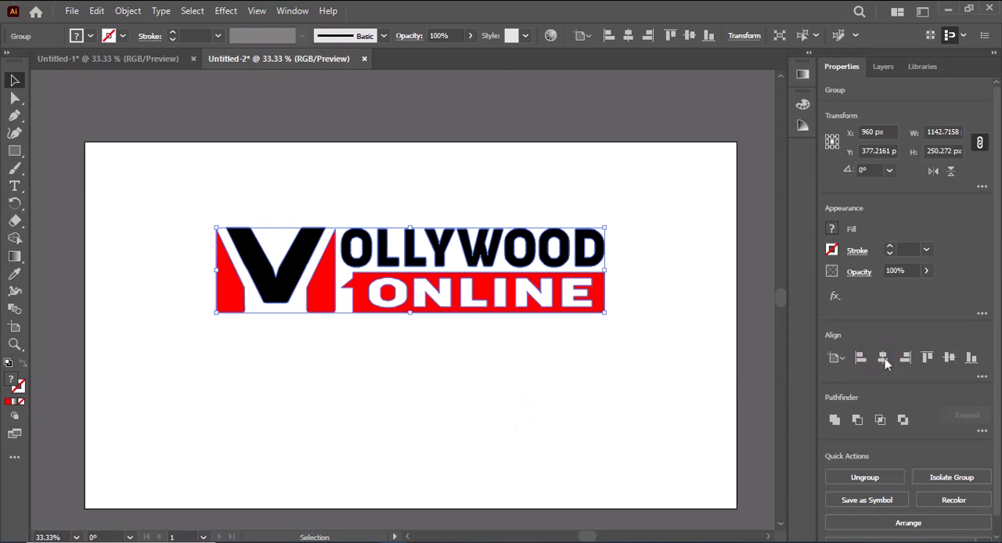
click(948, 358)
click(566, 229)
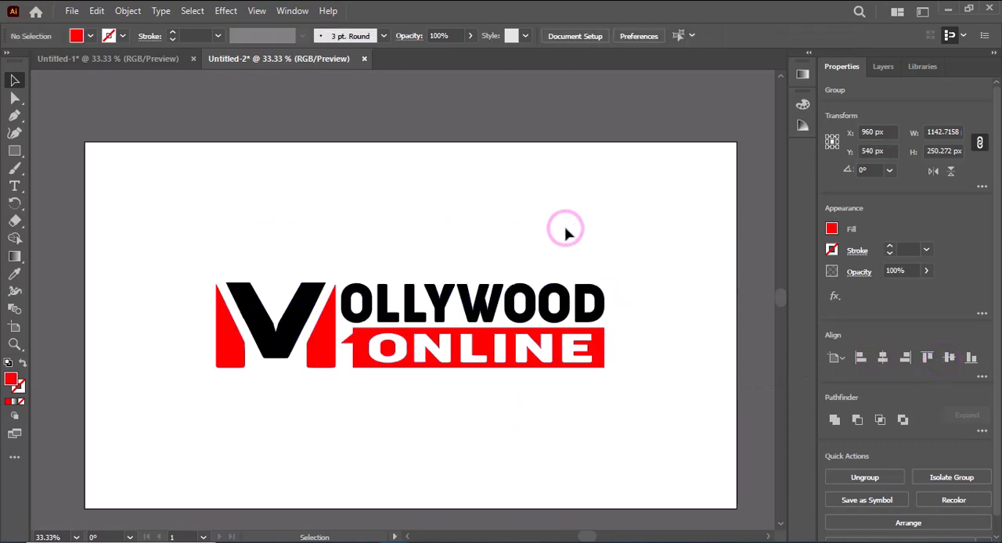
Save the artboard for web as a transparent 1920 by 1080 px PNG-24 named MOLLYWOOD LOGO DESIGN on the Desktop, and minimize the window.
click(66, 13)
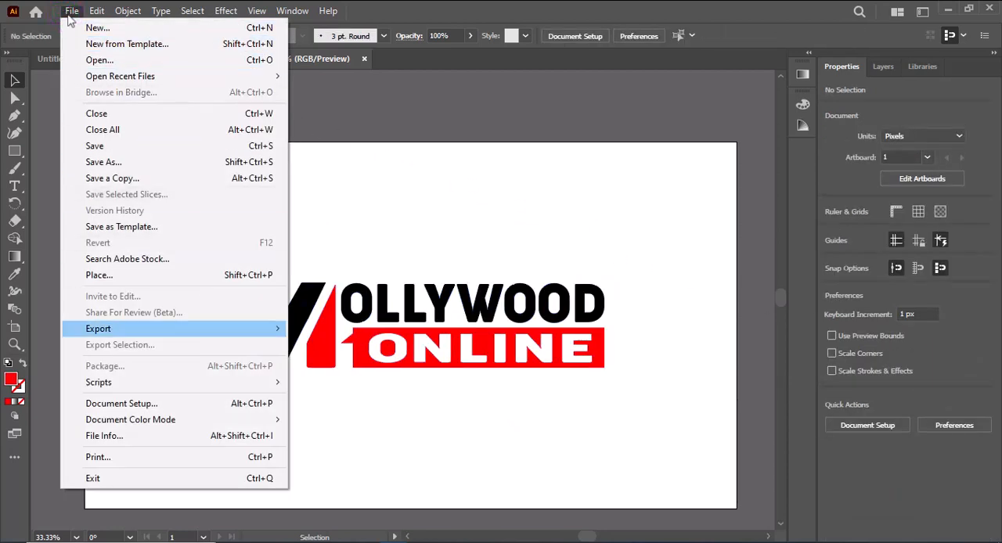
mouse_move(156, 328)
click(341, 360)
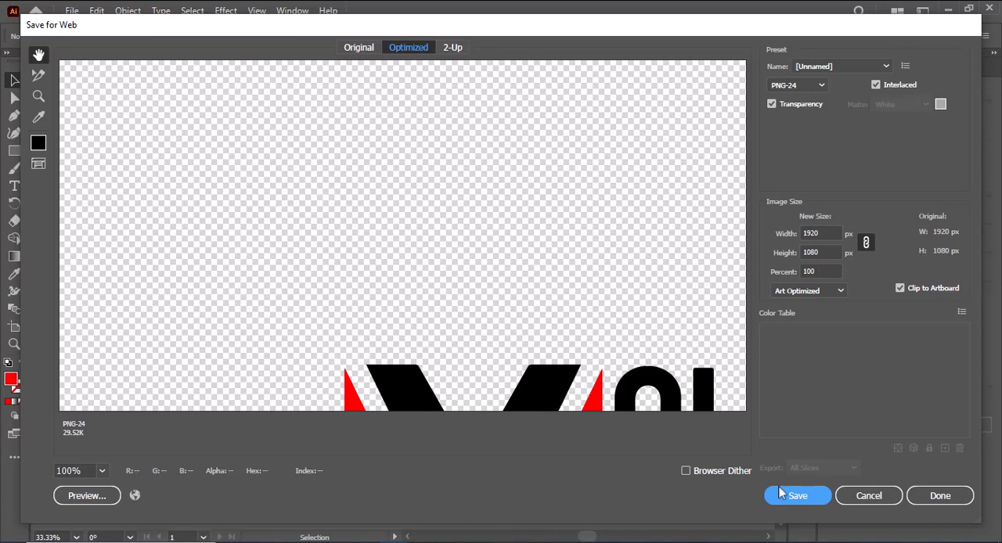
click(812, 496)
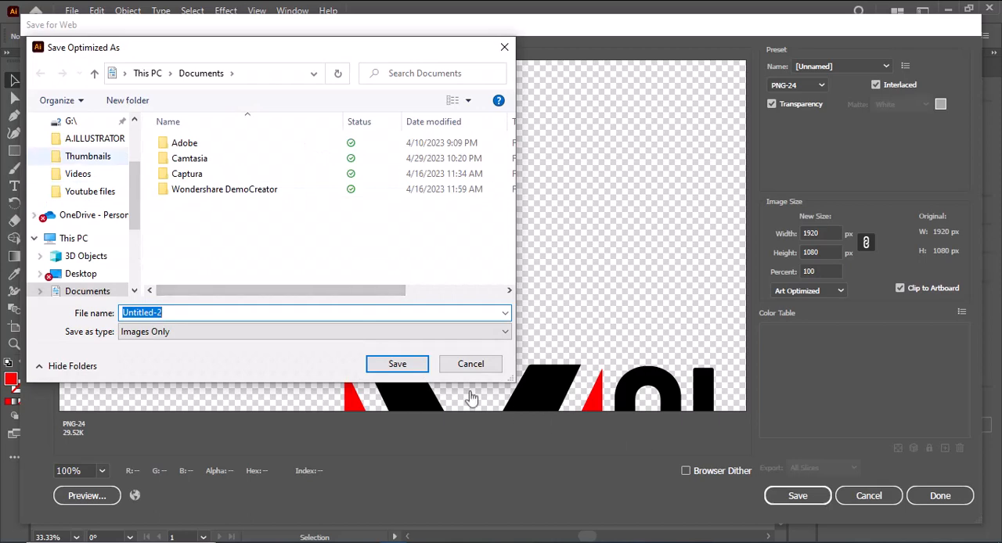
click(75, 273)
click(180, 308)
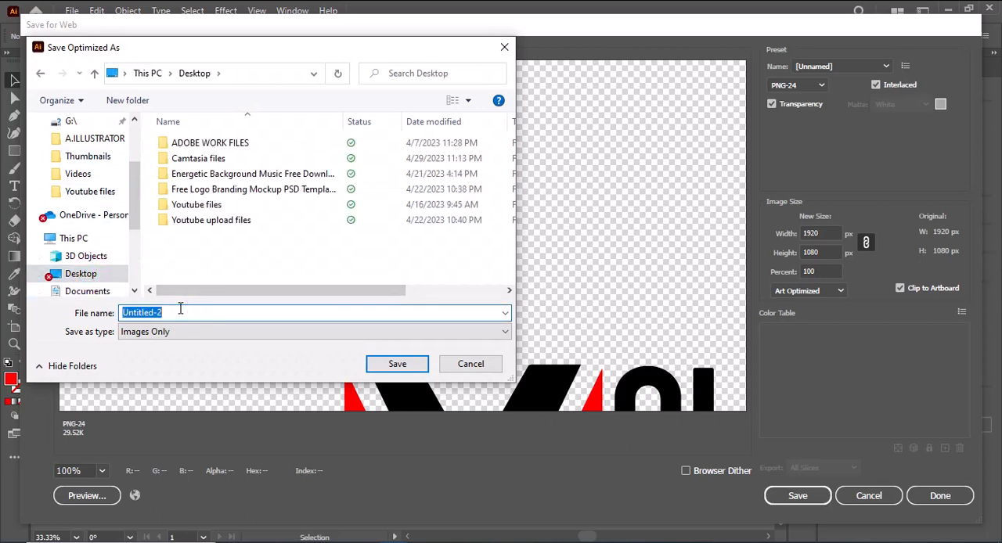
text(MOLLYWOOD LOGO DESIGN)
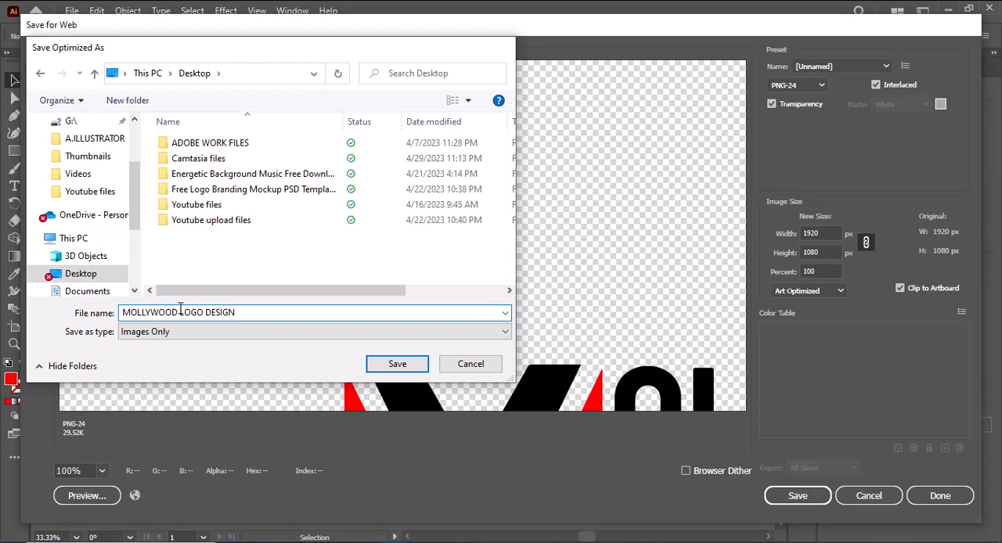
key(Return)
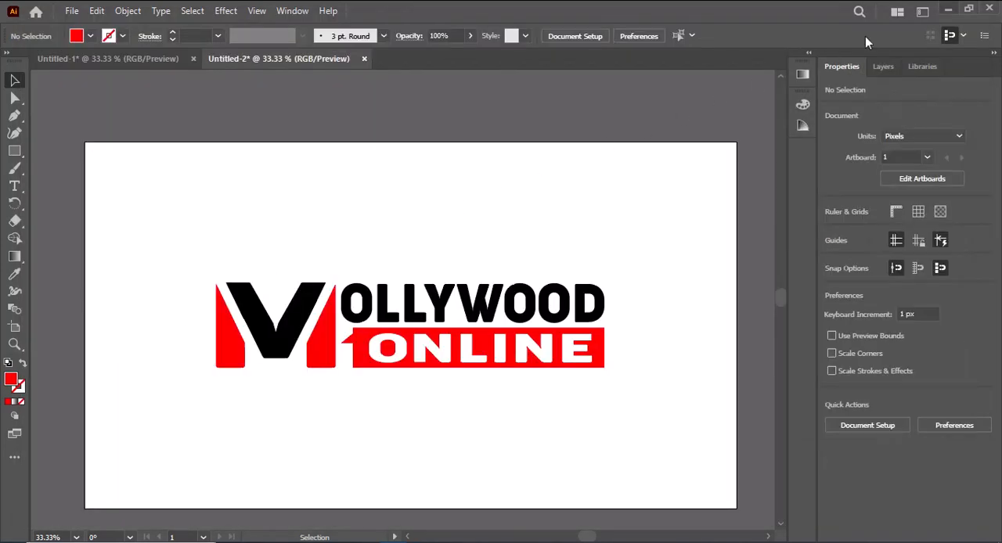
click(948, 9)
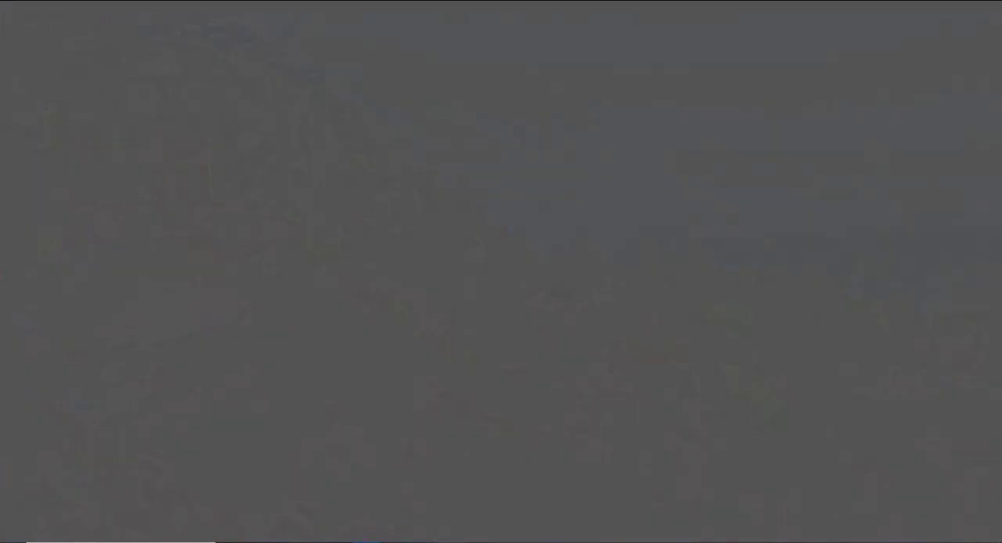